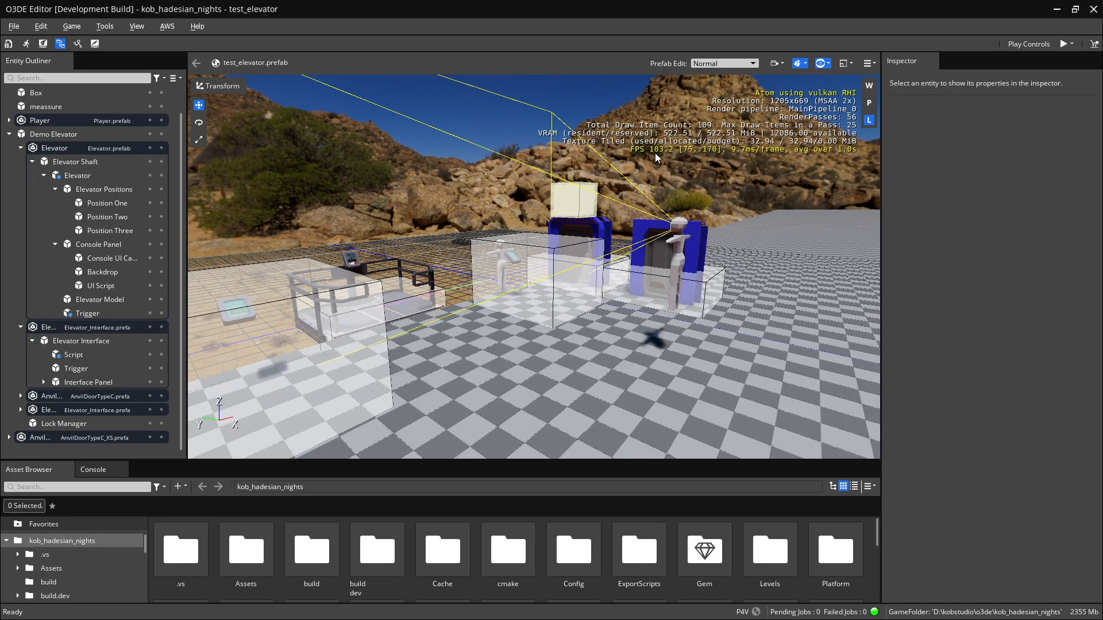
# Examine the test level's elevator platform, call panels, trigger volumes and blue doors in the viewport.
pyautogui.moveTo(353, 223); pyautogui.dragTo(524, 298, button='middle')
pyautogui.scroll(6, 524, 298)
pyautogui.scroll(-2, 432, 315)
pyautogui.moveTo(432, 316); pyautogui.dragTo(553, 269, button='middle')
pyautogui.scroll(-5, 710, 376)
pyautogui.moveTo(710, 376); pyautogui.dragTo(542, 377, button='middle')
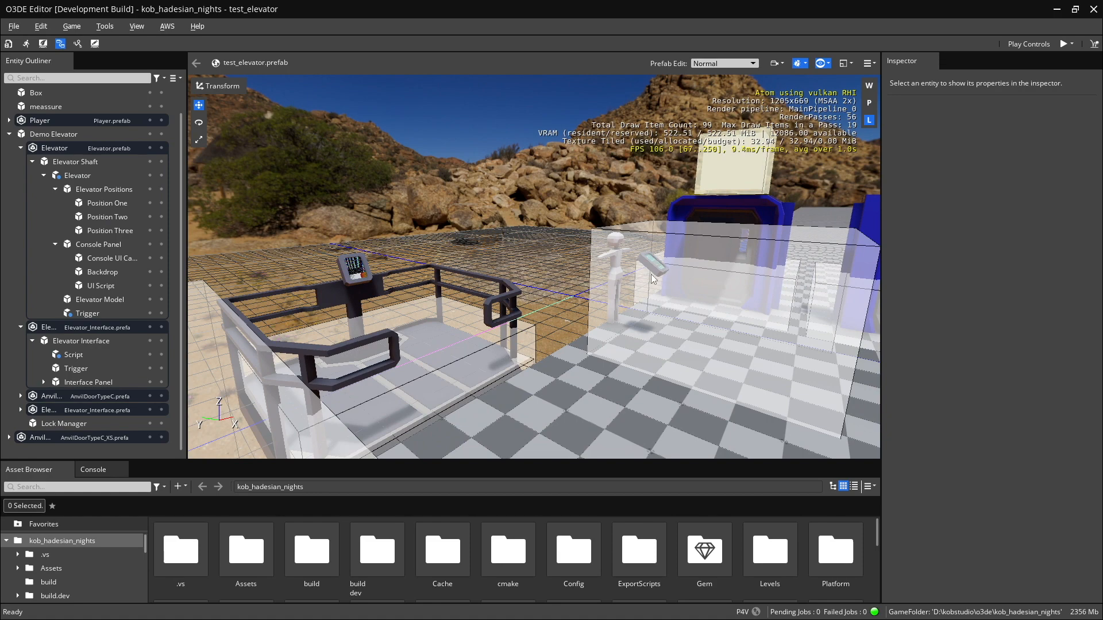
pyautogui.moveTo(689, 365); pyautogui.dragTo(449, 377, button='middle')
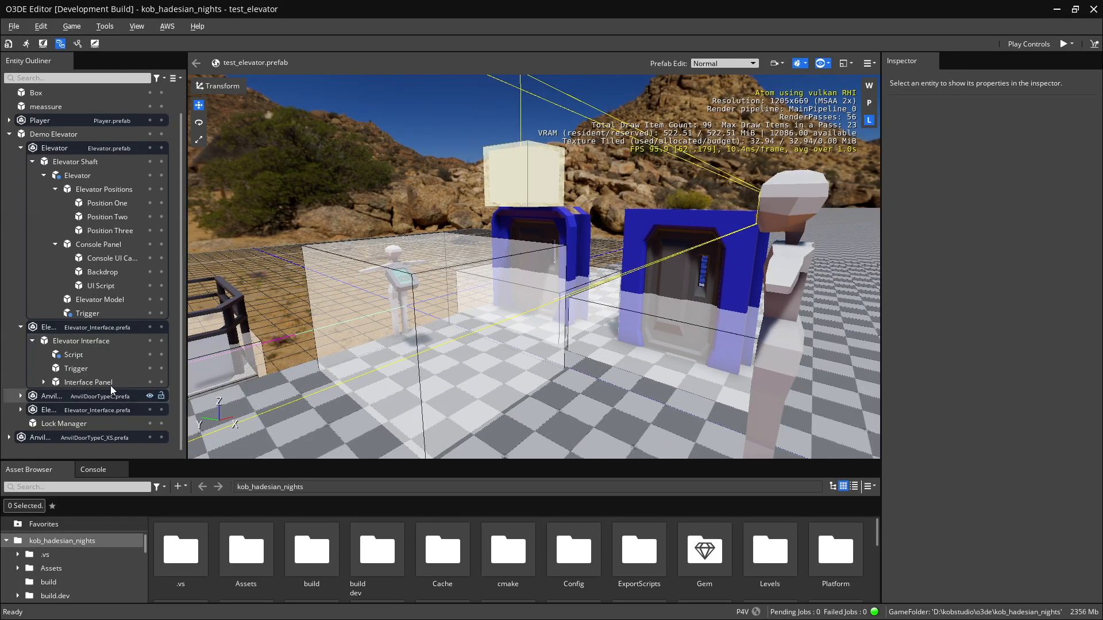
pyautogui.moveTo(396, 308); pyautogui.dragTo(420, 296, button='middle')
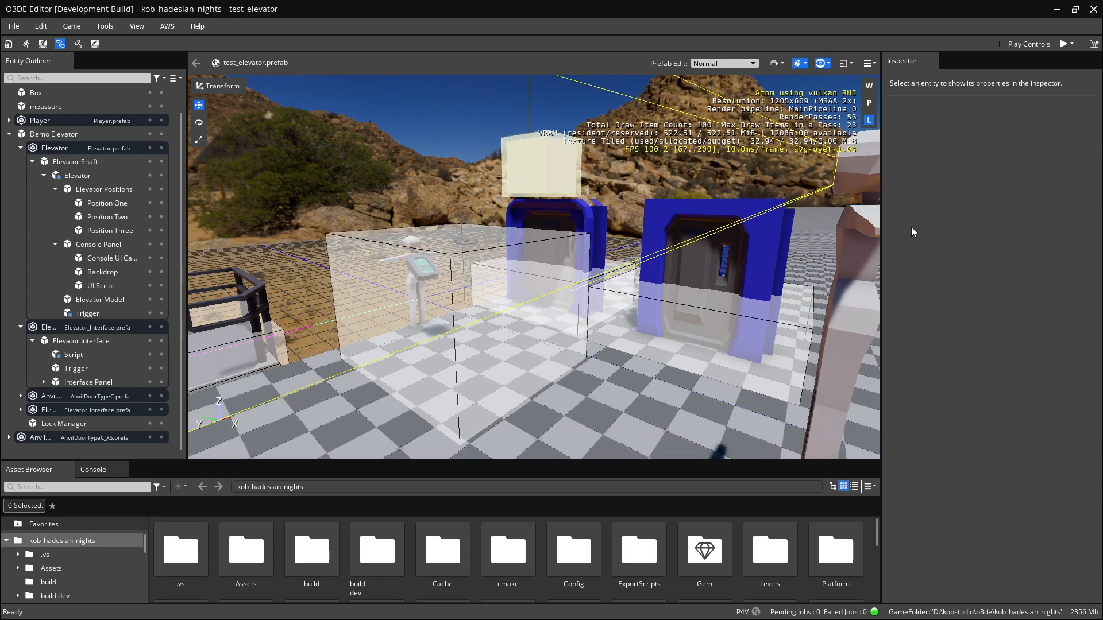
# Run the level in game mode, walk up to call panels One and Two, and exit game mode.
pyautogui.click(1063, 44)
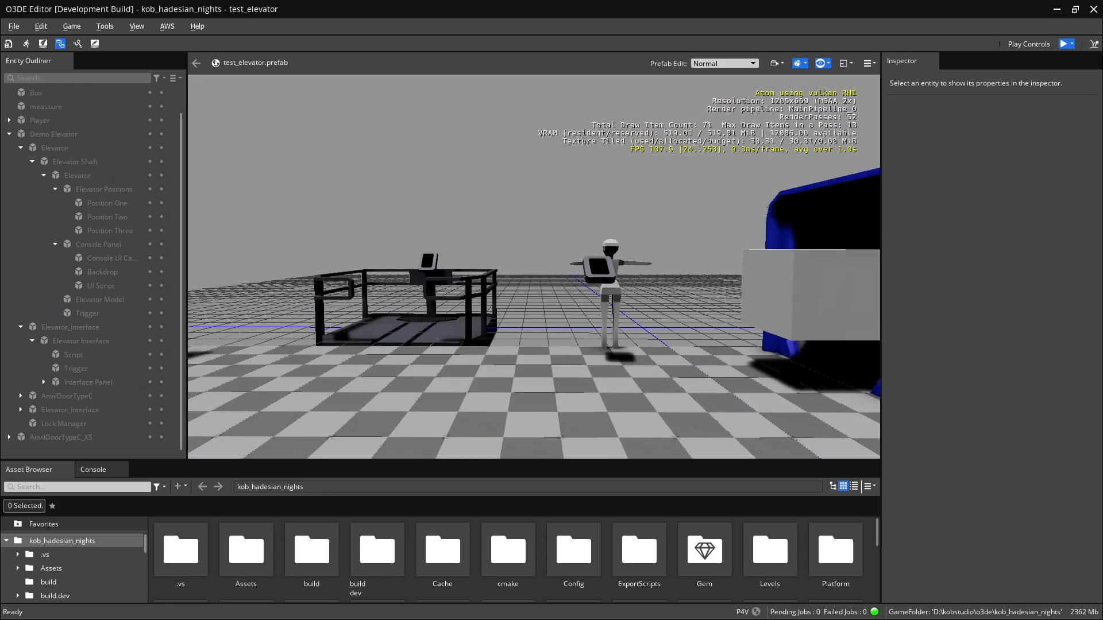
pyautogui.press('w')
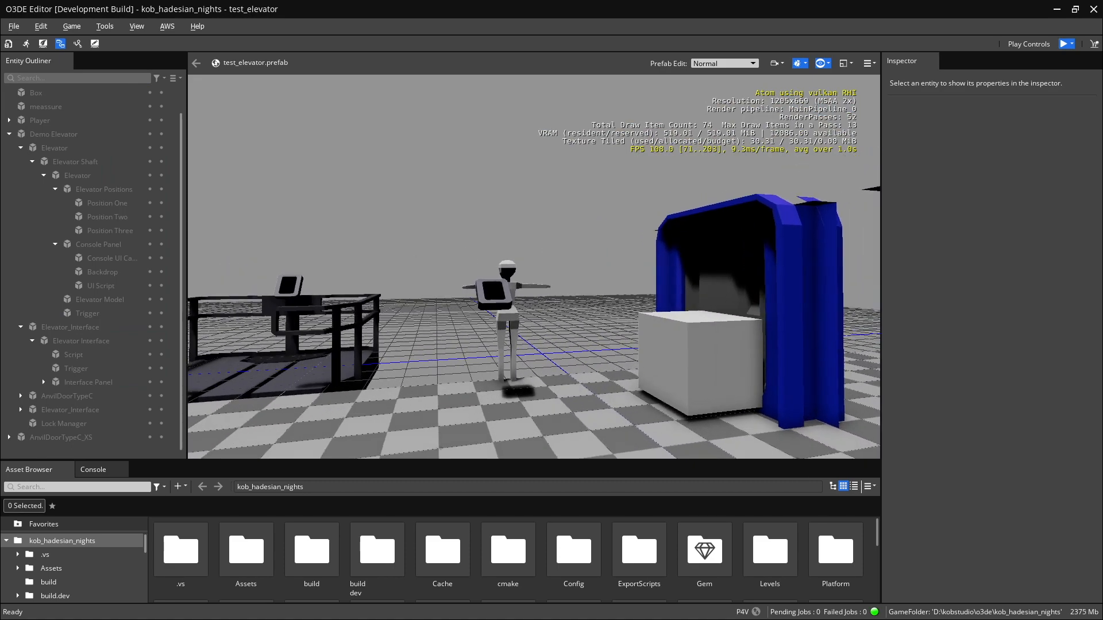
pyautogui.press('w')
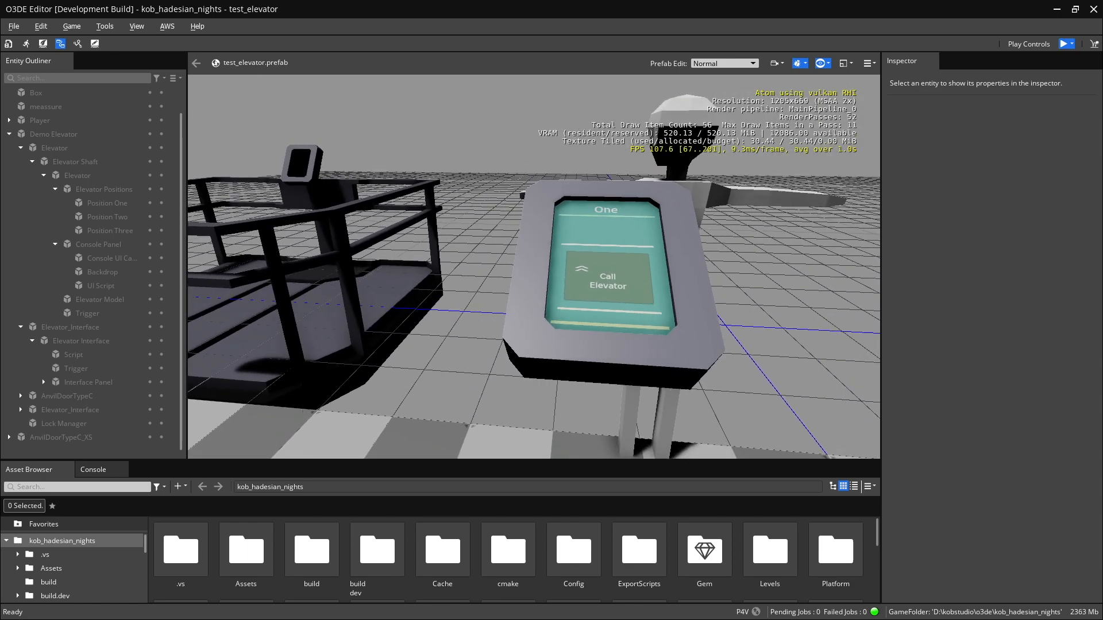
pyautogui.press('w')
pyautogui.press('w')
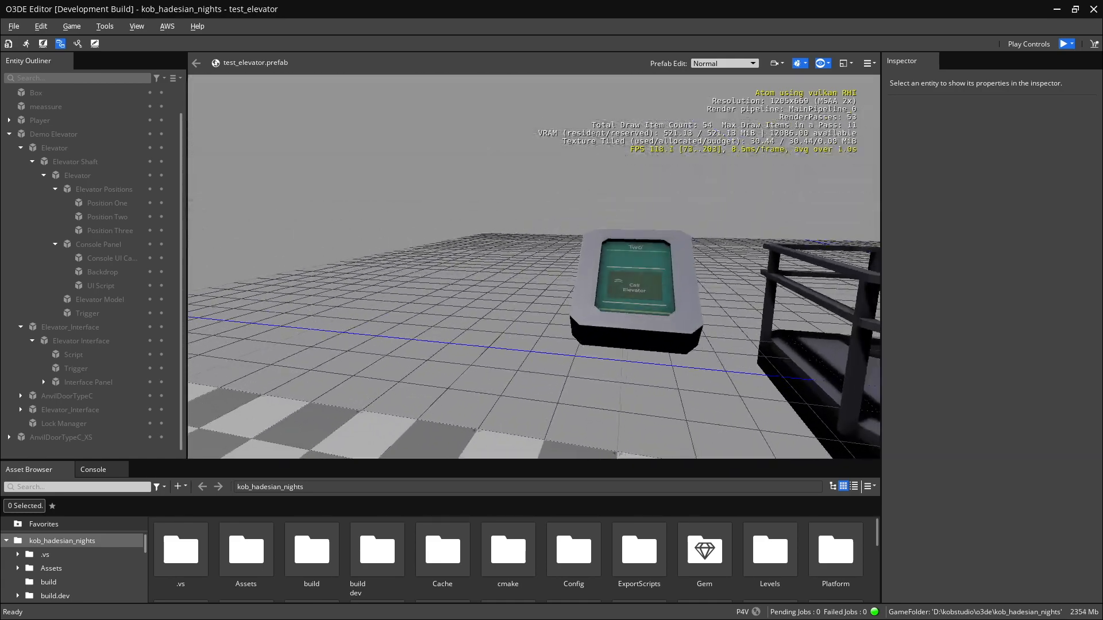
pyautogui.press('w')
pyautogui.press('Escape')
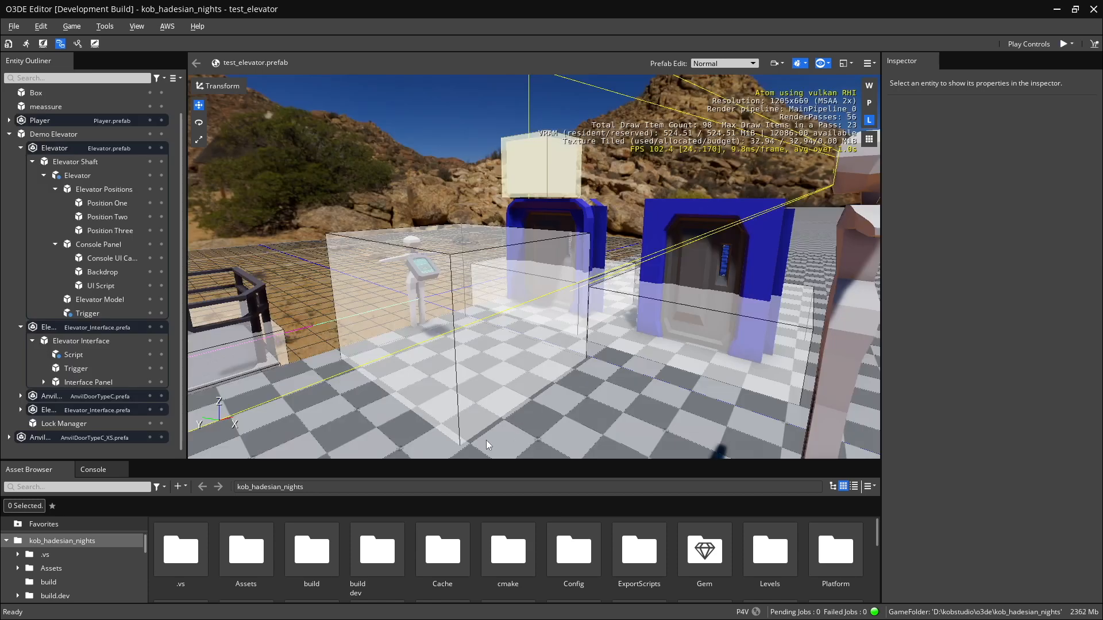
# Open the console and review the script log from the last game run.
pyautogui.click(107, 470)
pyautogui.scroll(5, 214, 522)
pyautogui.scroll(-5, 214, 521)
pyautogui.scroll(5, 206, 521)
pyautogui.scroll(-5, 213, 525)
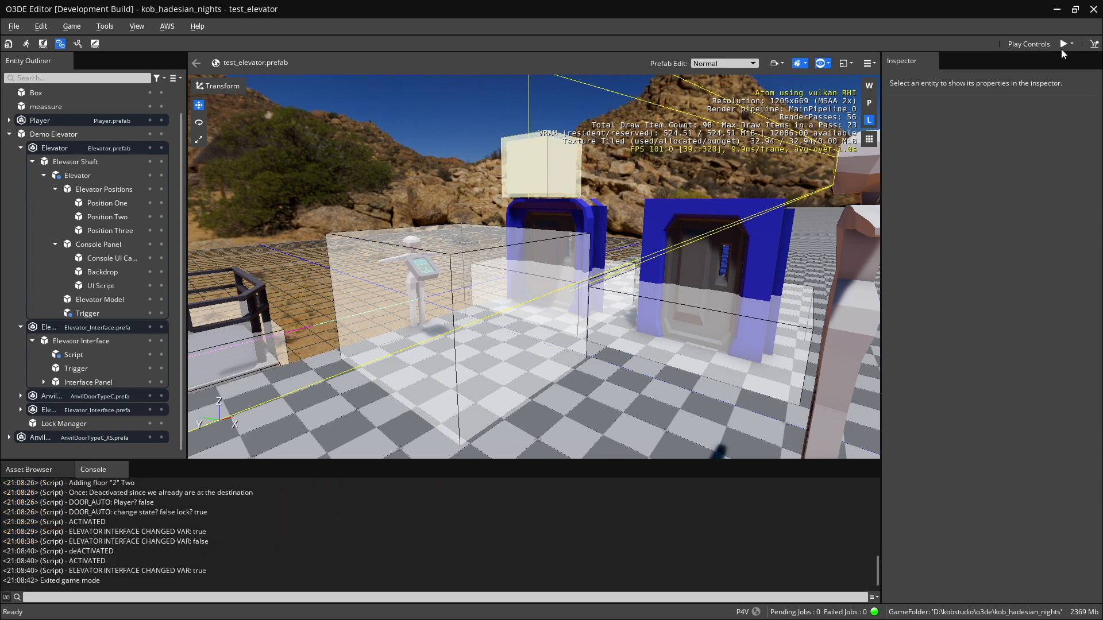
# Run the level again and walk between call panels One and Two to check their activation in the console log.
pyautogui.click(1063, 45)
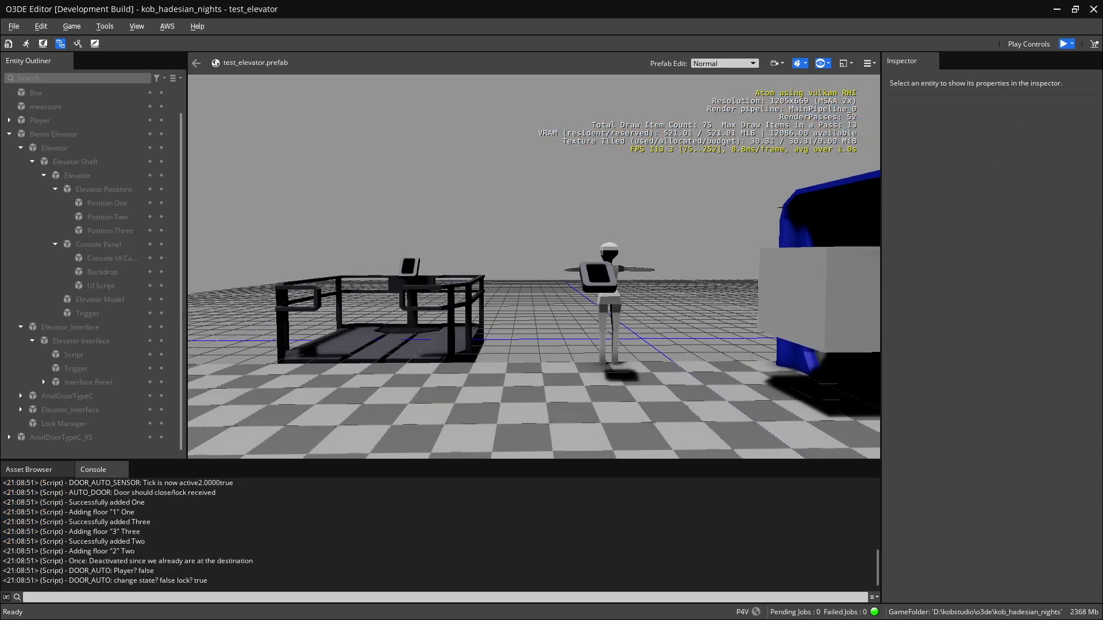
pyautogui.press('w')
pyautogui.press('w')
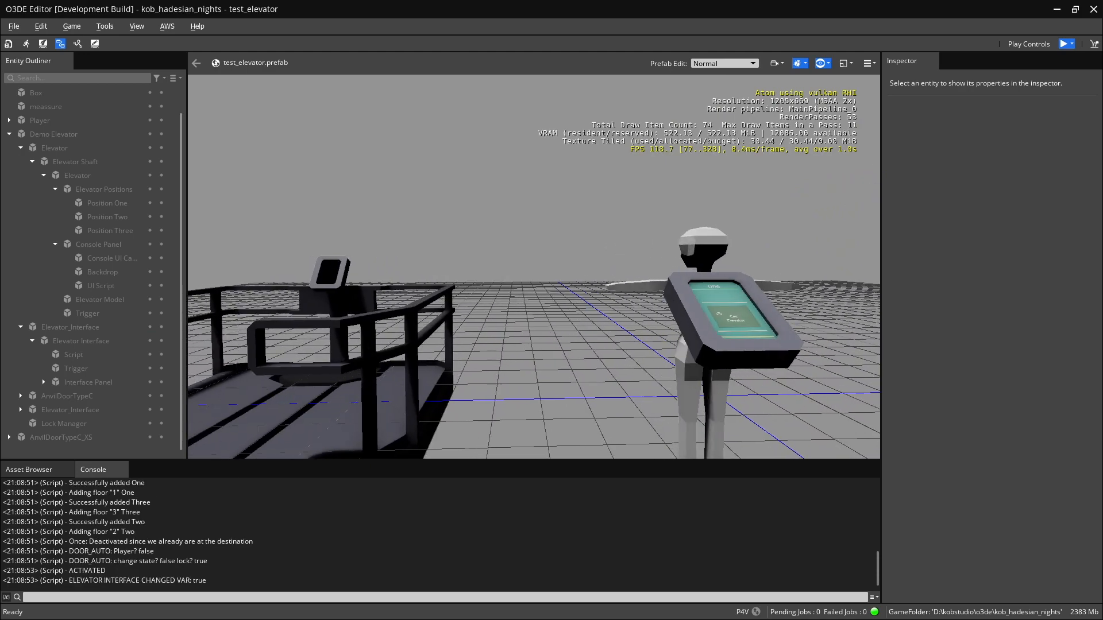
pyautogui.press('a')
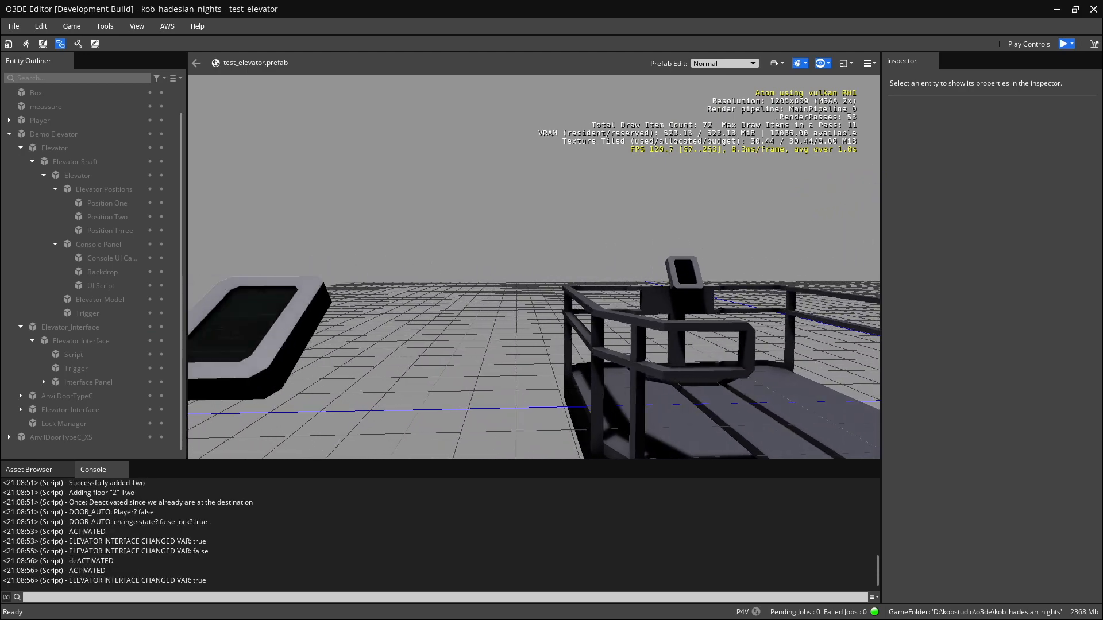
pyautogui.press('d')
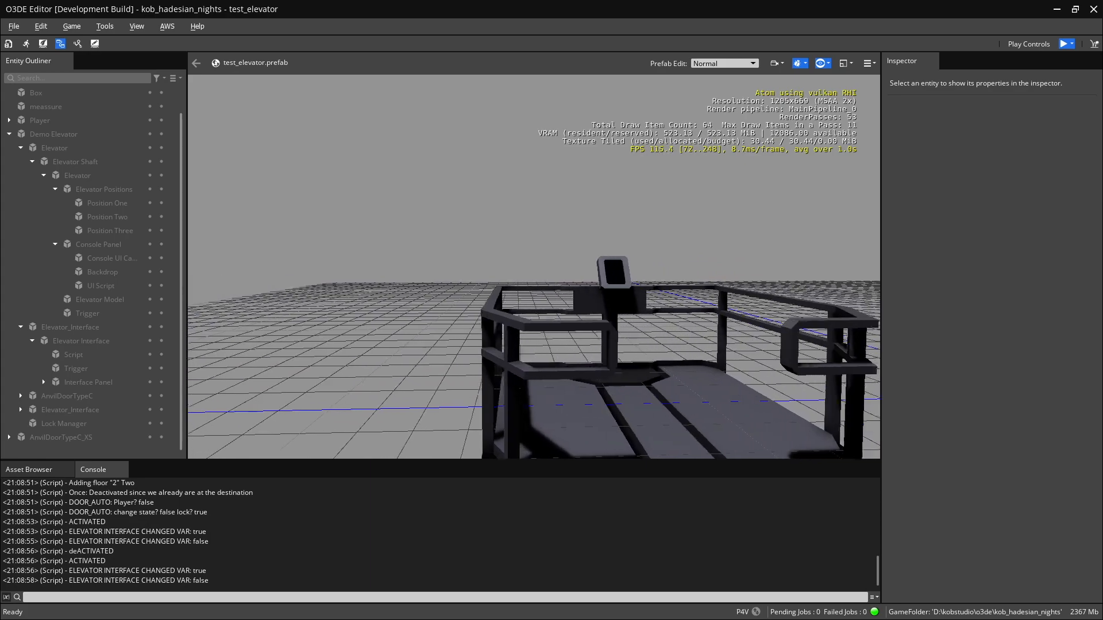
pyautogui.press('d')
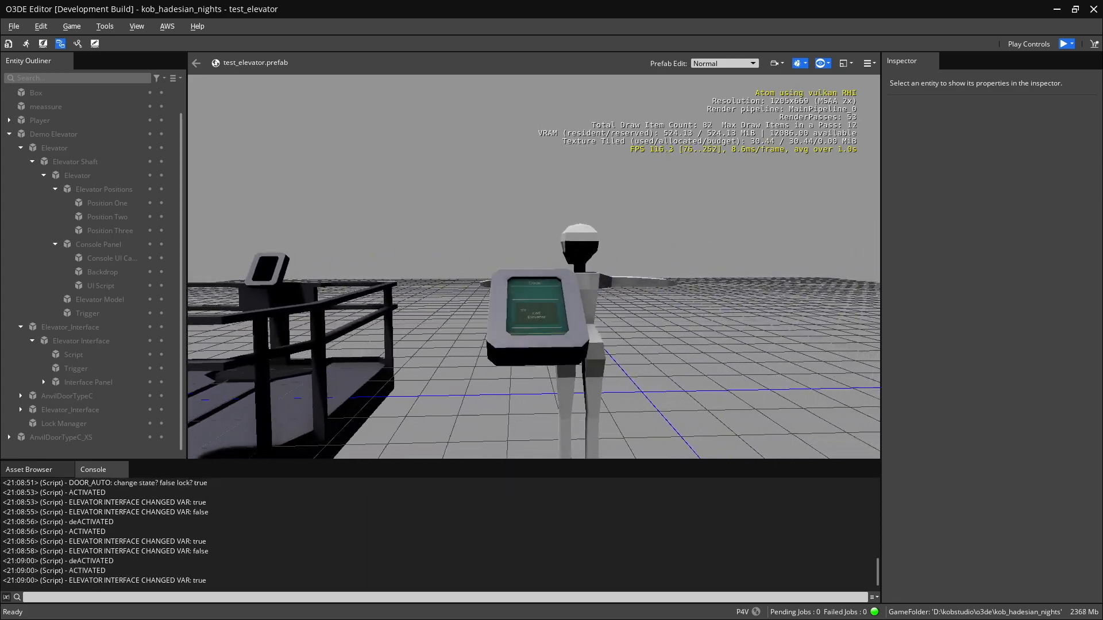
pyautogui.press('w')
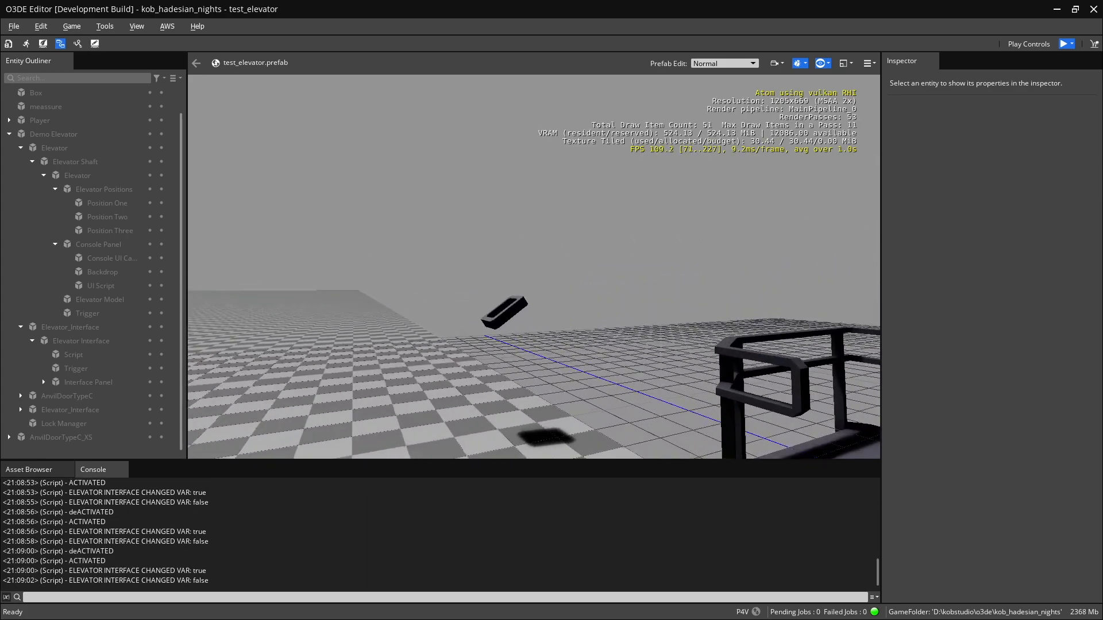
# Board the elevator and use its onboard console to ride it to floor Two and on to floor Three.
pyautogui.press('w')
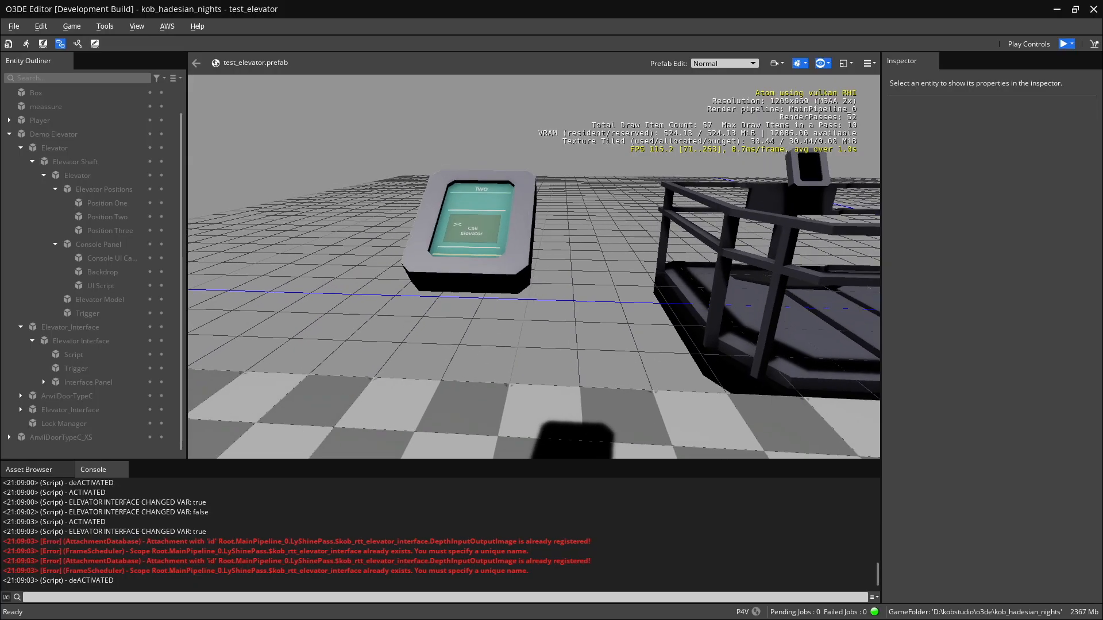
pyautogui.press('w')
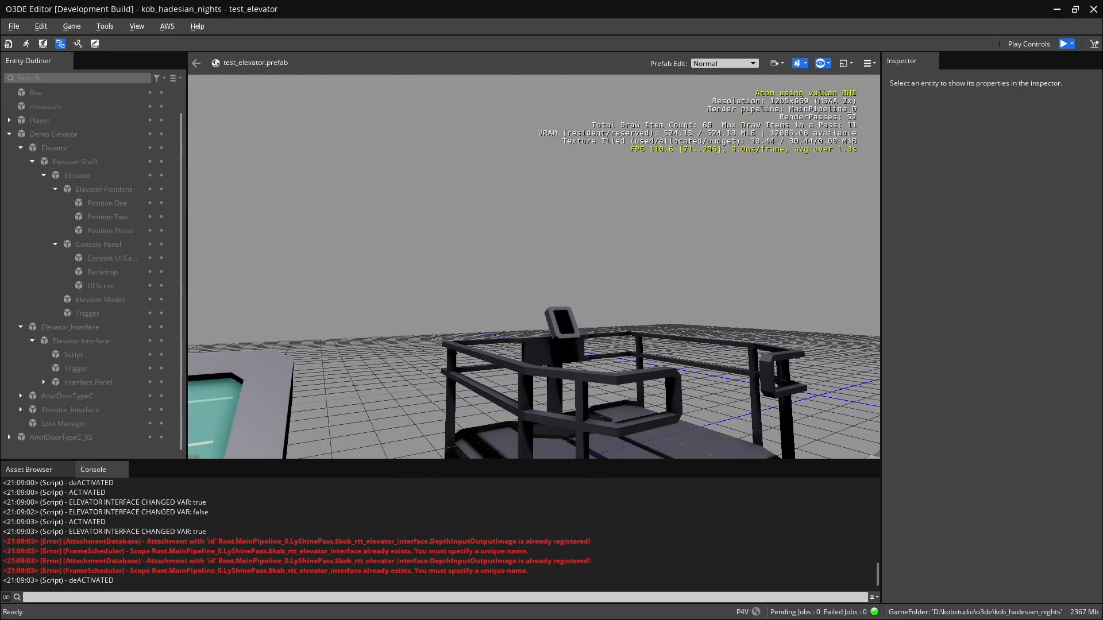
pyautogui.press('w')
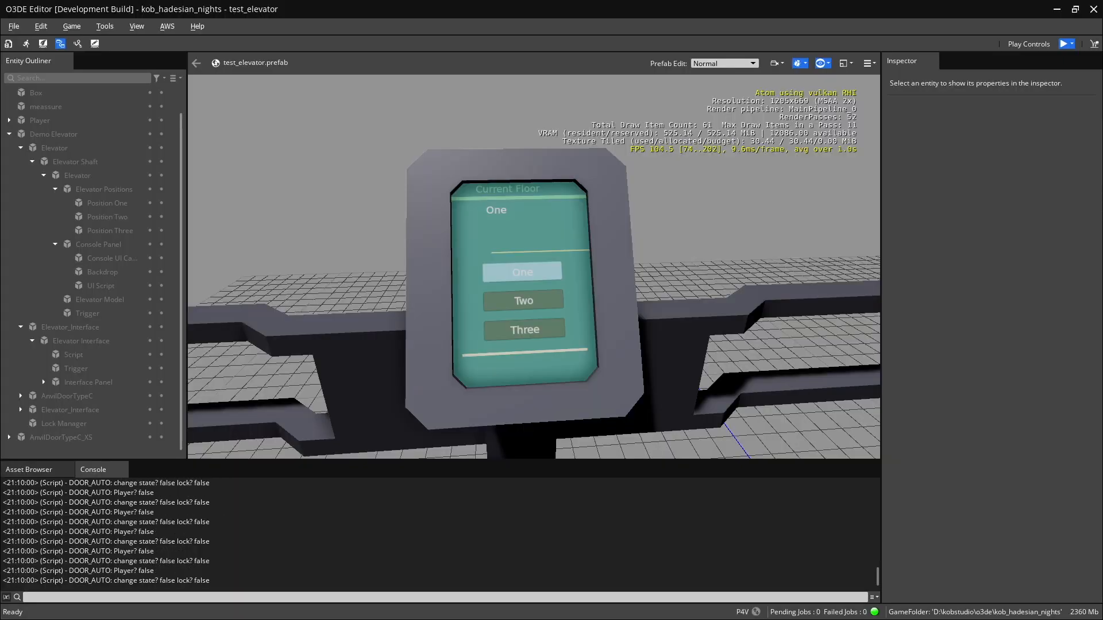
pyautogui.click(535, 266)
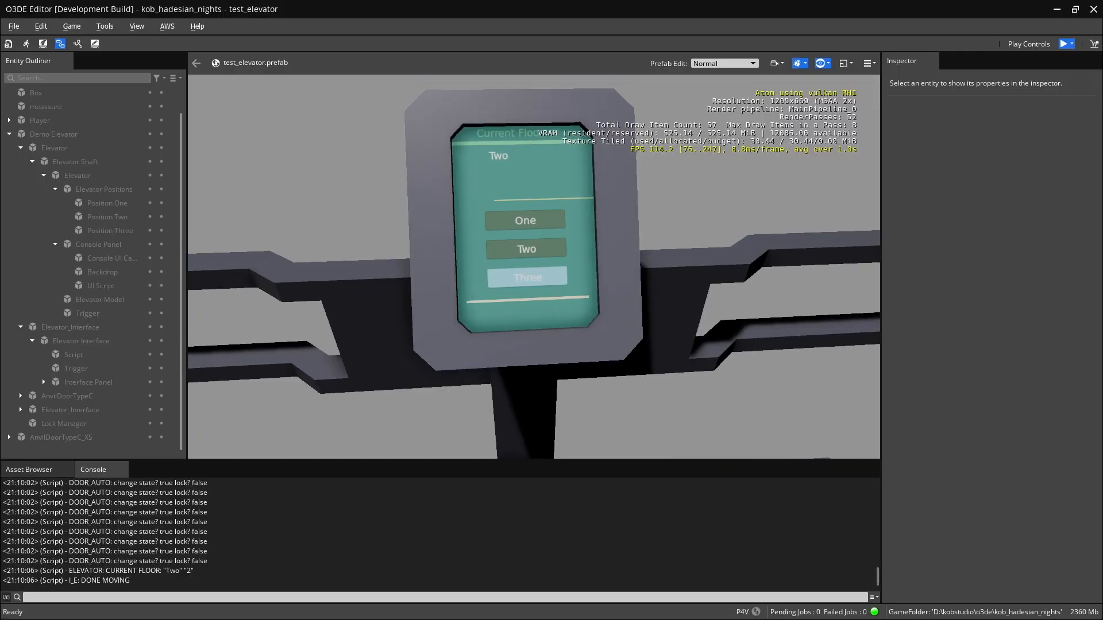
pyautogui.click(527, 277)
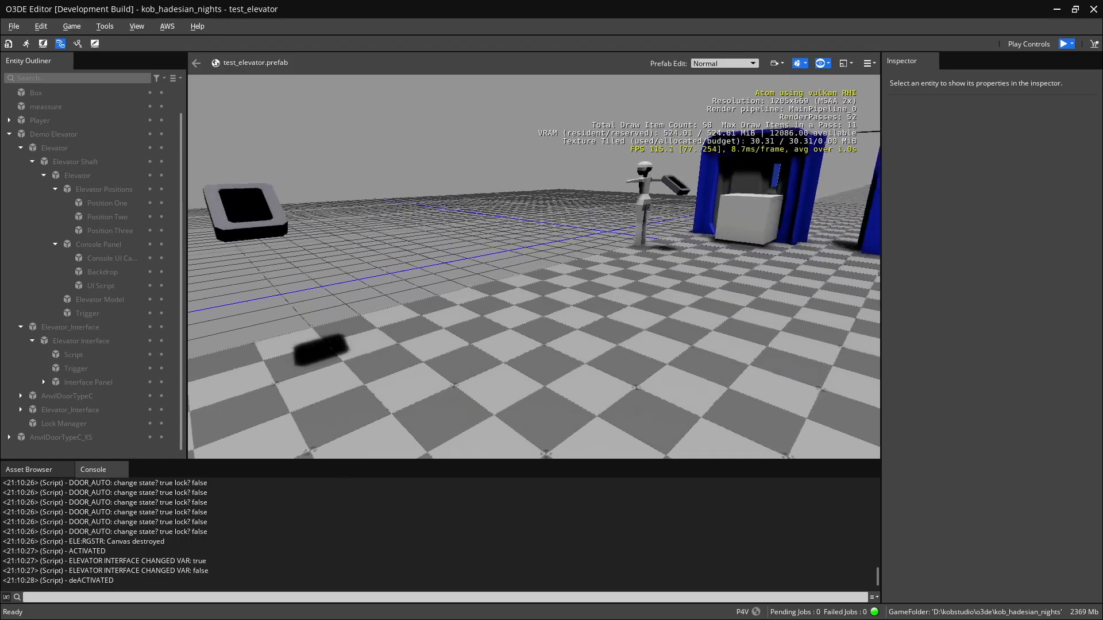
# Inspect the raised elevator and call panel Two from the ground, and walk across to the blue doors.
pyautogui.press('w')
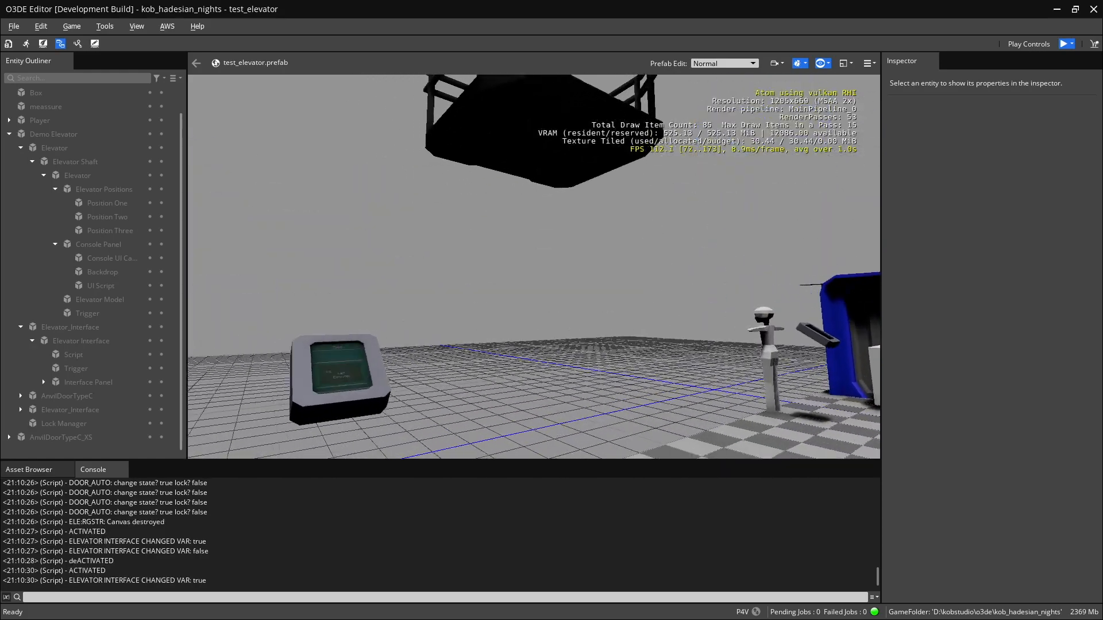
pyautogui.press('a')
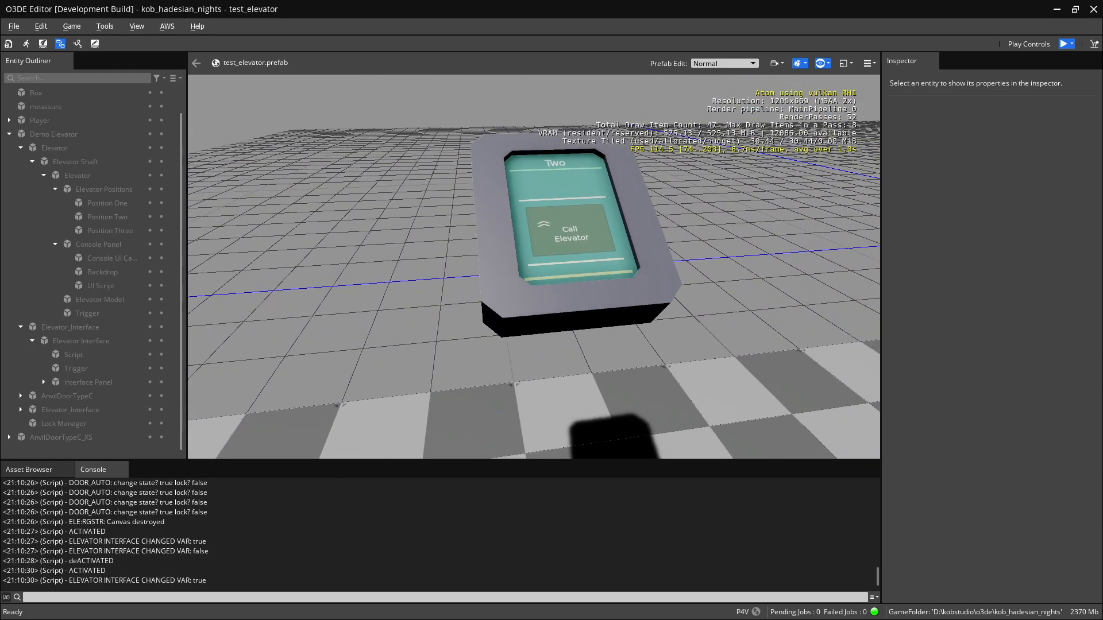
pyautogui.press('w')
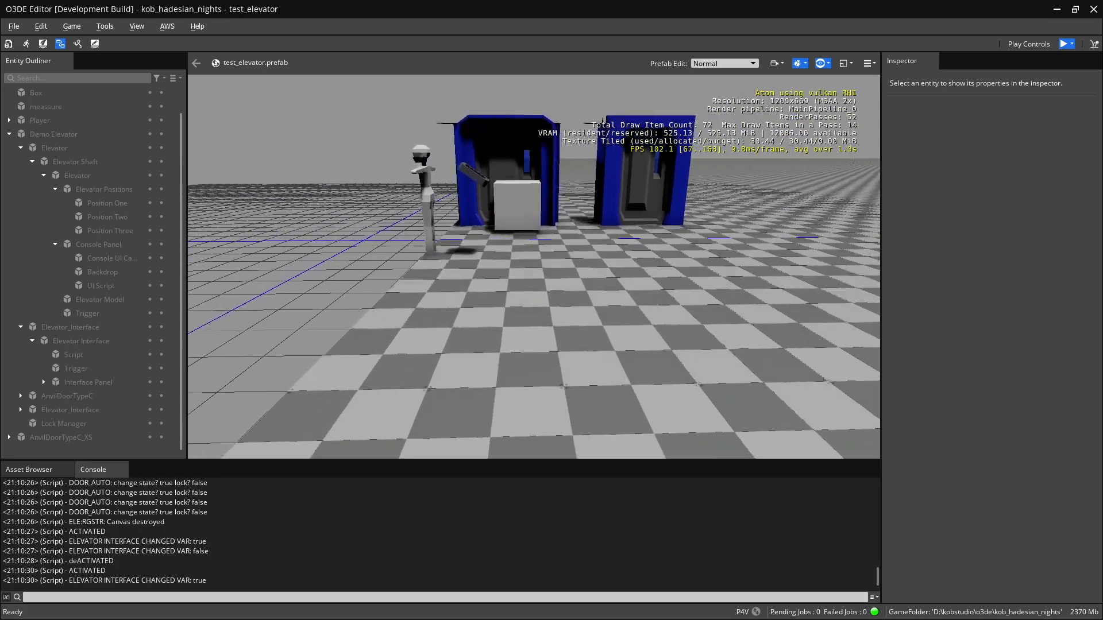
pyautogui.press('w')
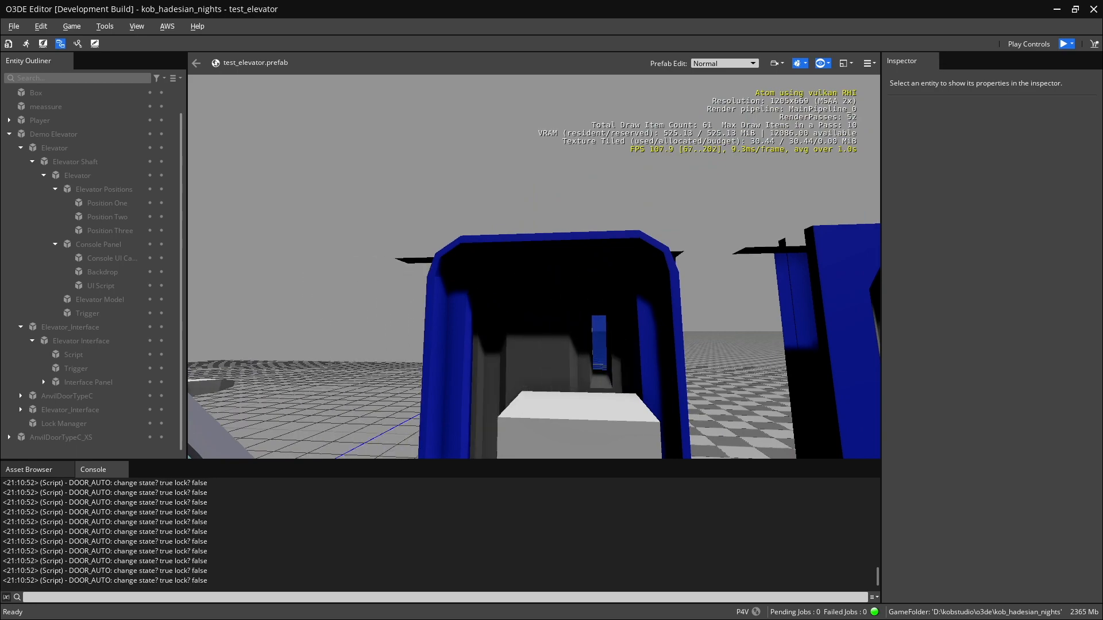
# Return to call panel Two, call the elevator to that floor, and watch it travel there.
pyautogui.press('a')
pyautogui.press('w')
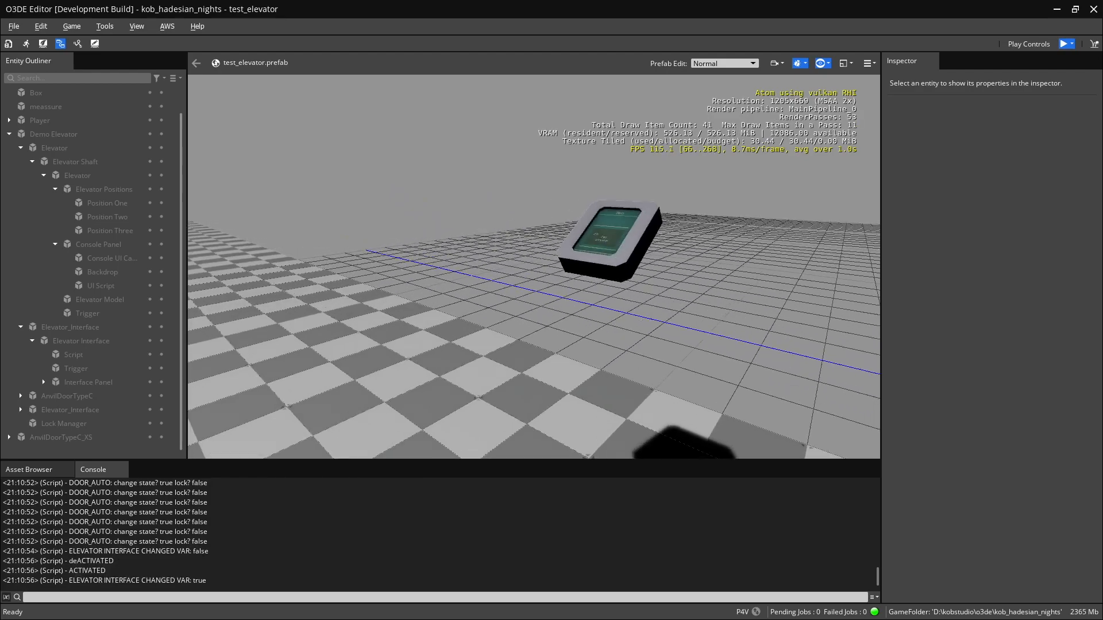
pyautogui.press('w')
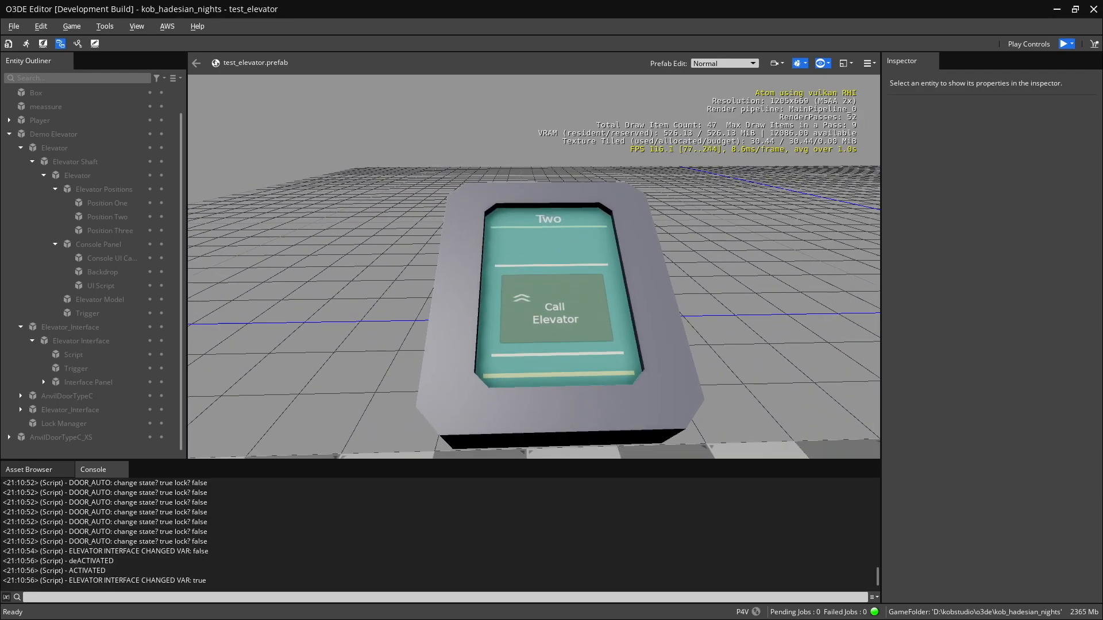
pyautogui.click(550, 287)
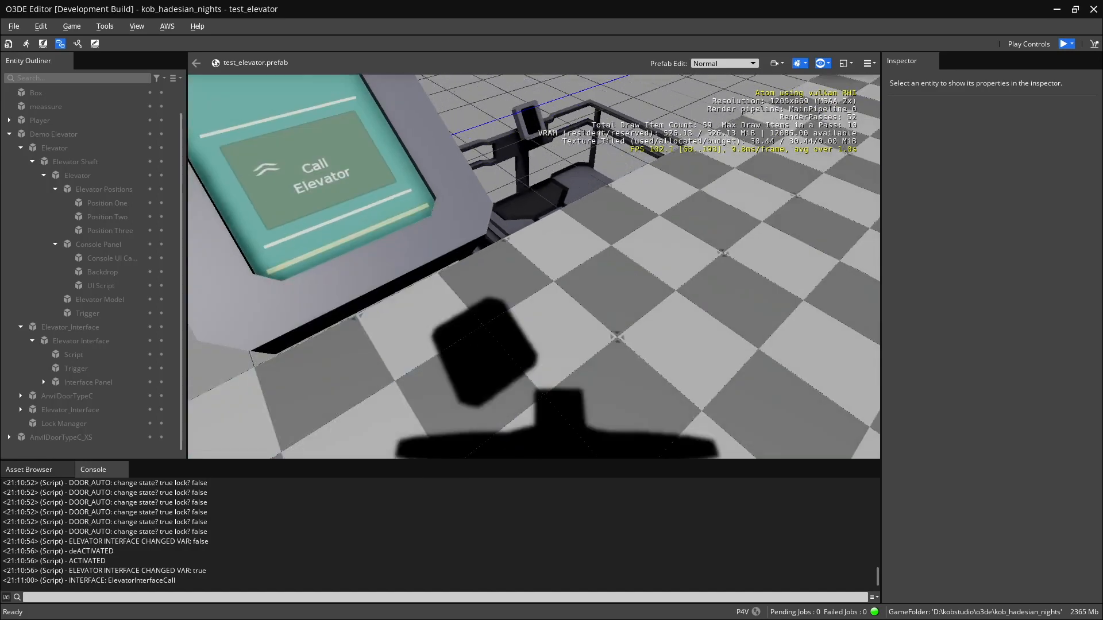
pyautogui.press('w')
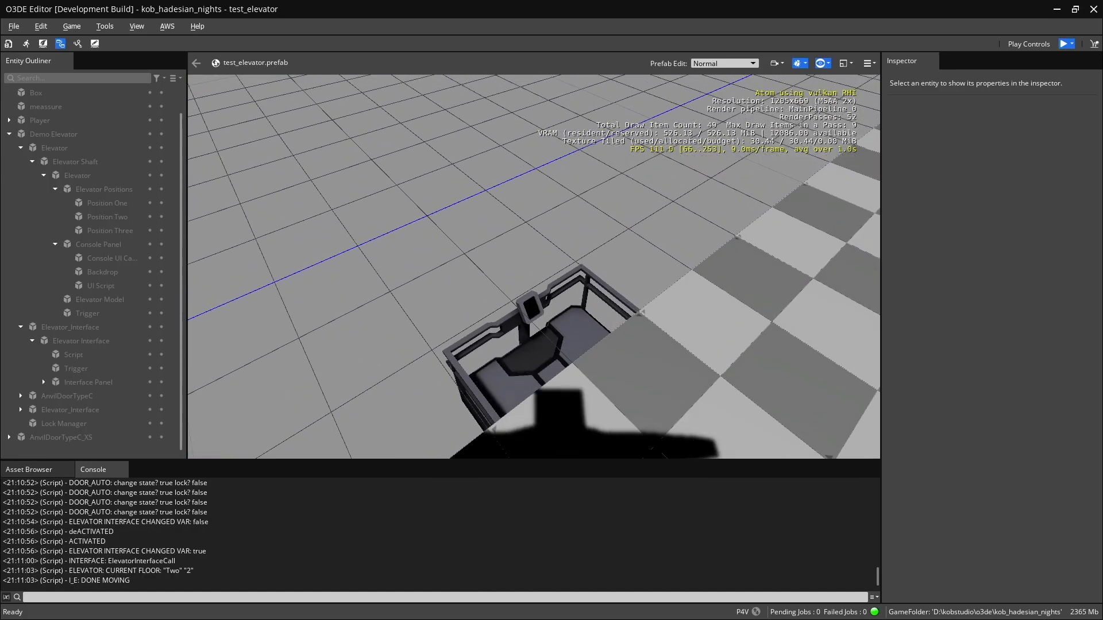
# Walk across to both blue doors and approach each one closely to test its automatic opening.
pyautogui.press('w')
pyautogui.press('w')
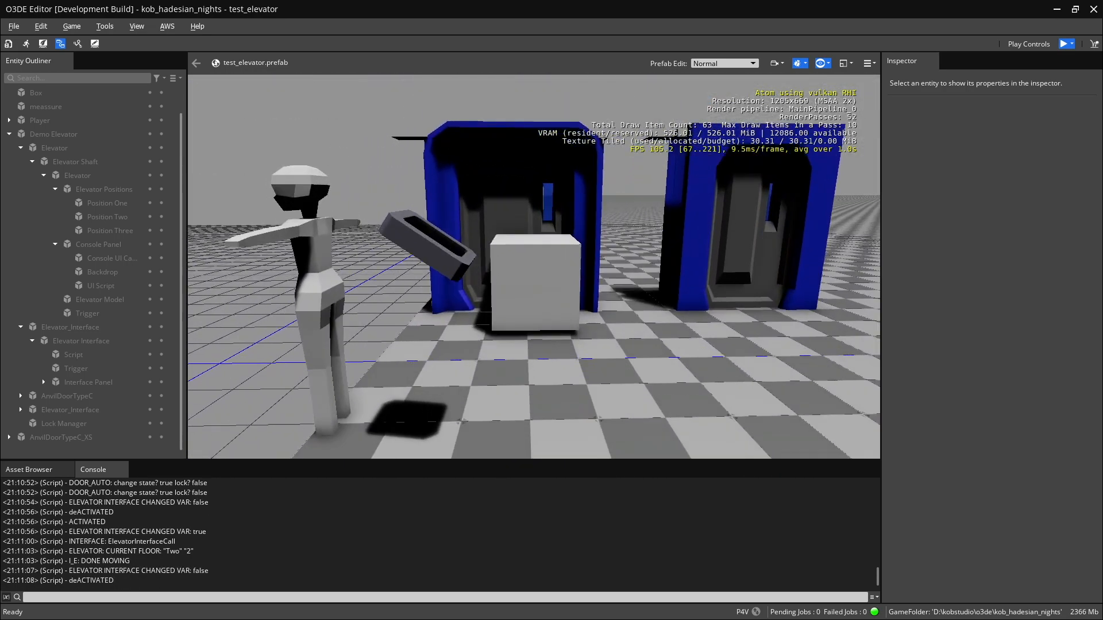
pyautogui.press('w')
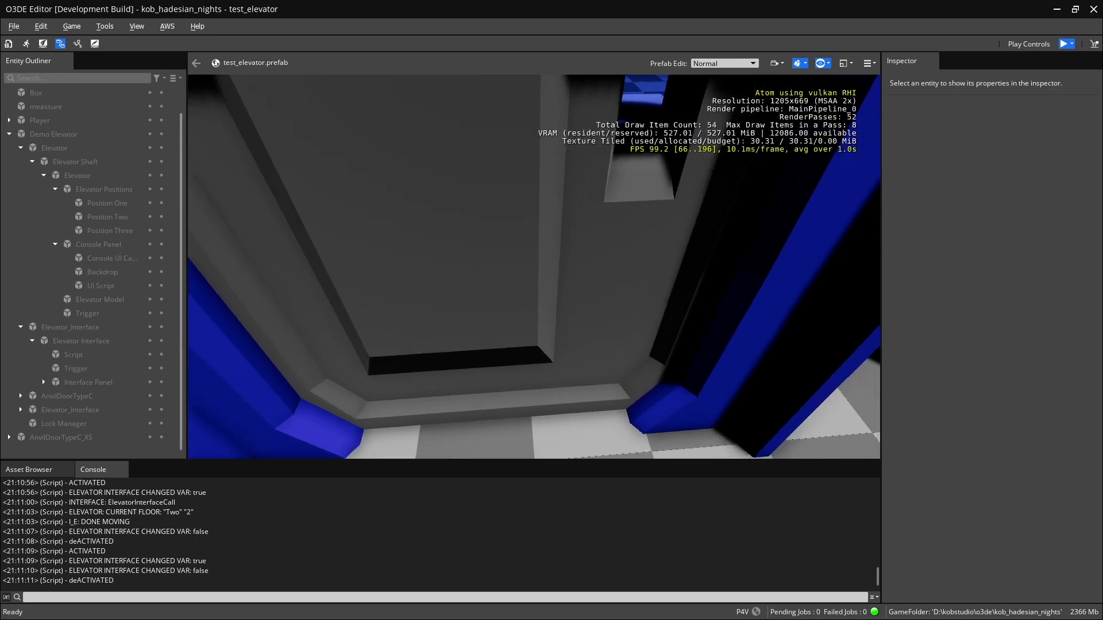
pyautogui.press('w')
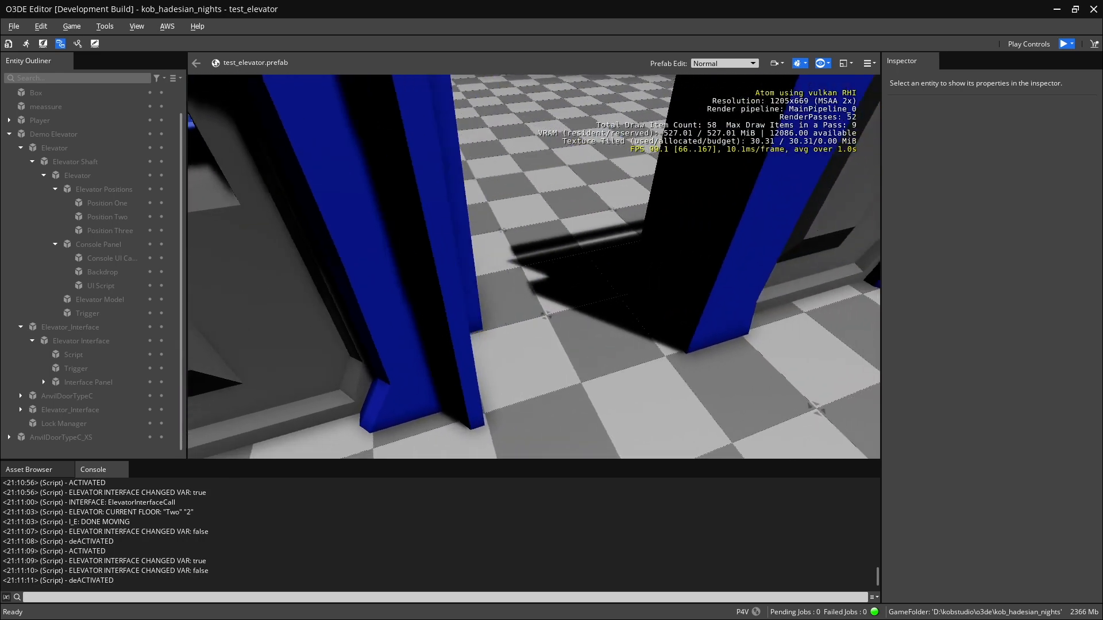
pyautogui.press('w')
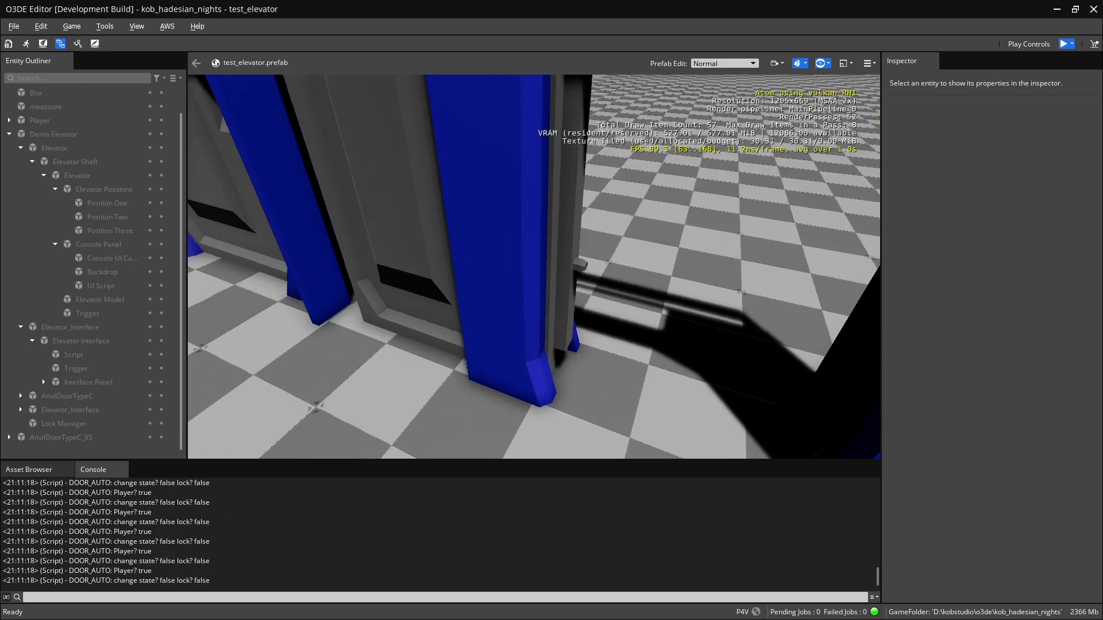
pyautogui.press('s')
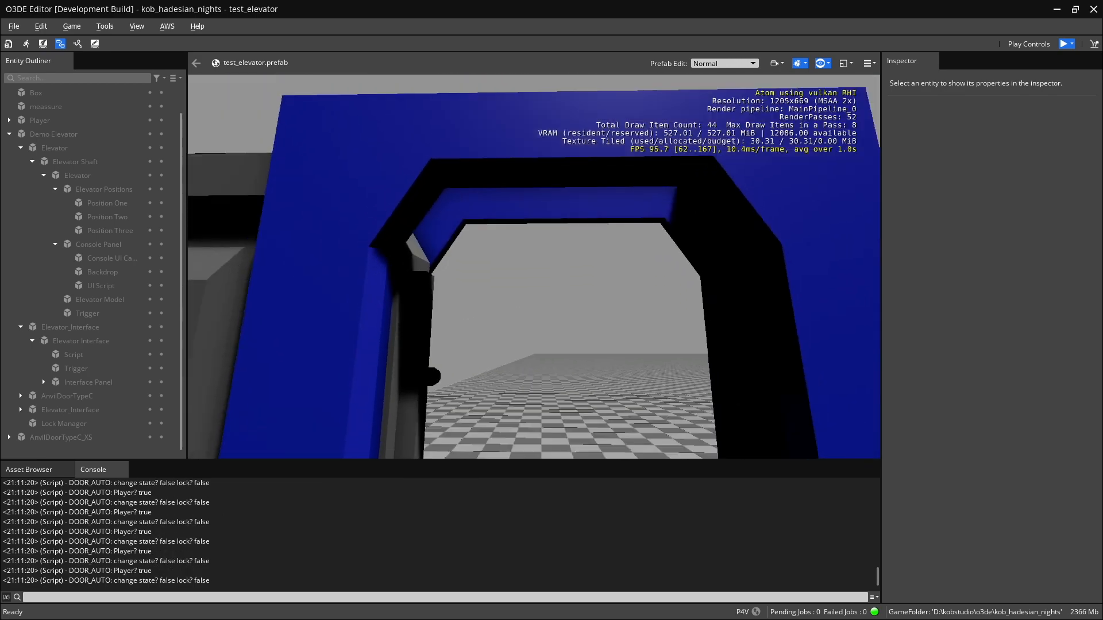
# Walk through the blue doorway and back to call panel One, and call the elevator to that floor.
pyautogui.press('w')
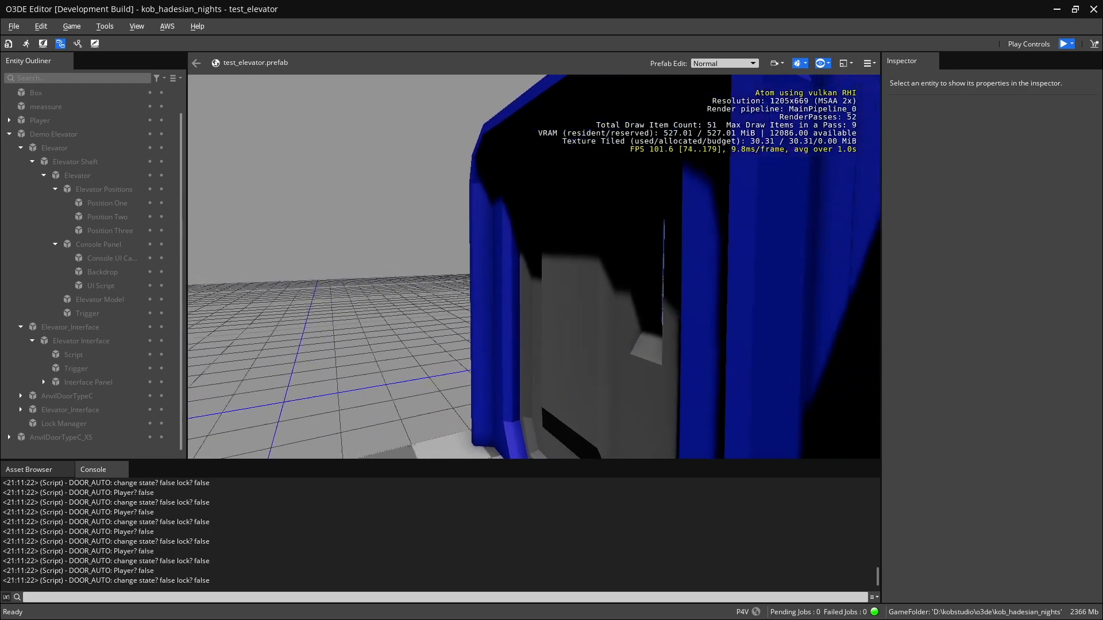
pyautogui.press('w')
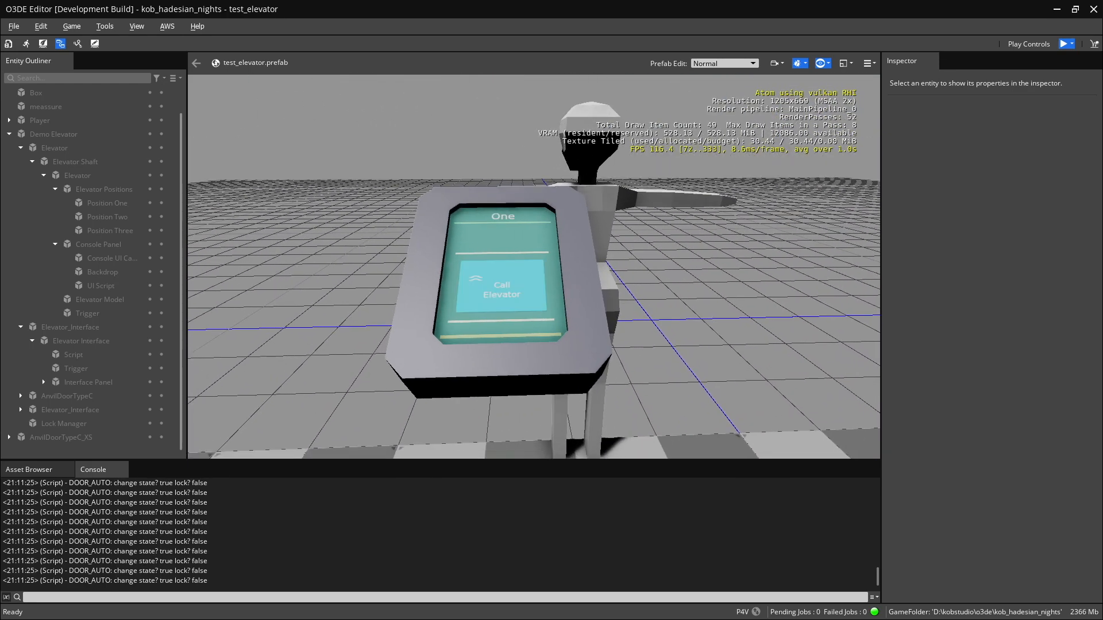
pyautogui.click(529, 270)
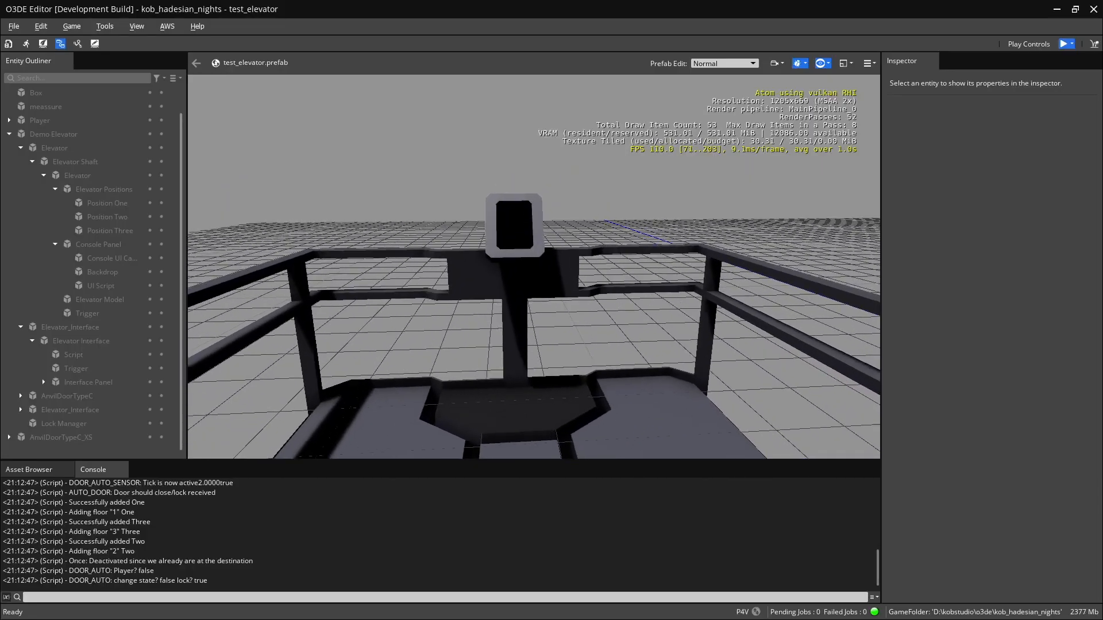
# Step off the elevator, and approach and back away from the nearby call panel to test its screen activation.
pyautogui.press('s')
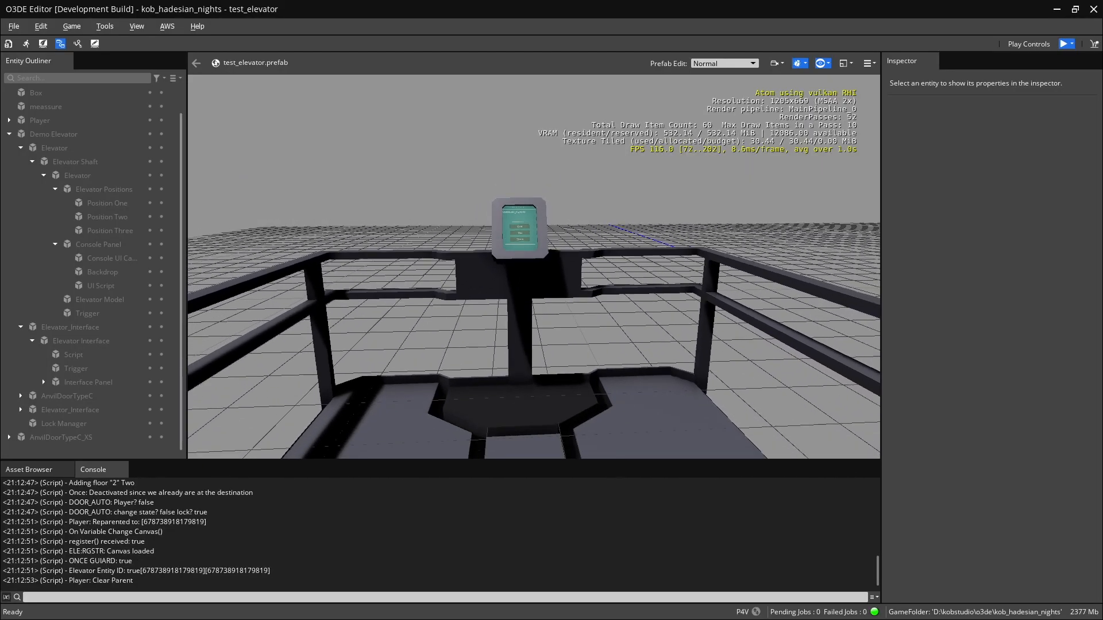
pyautogui.press('a')
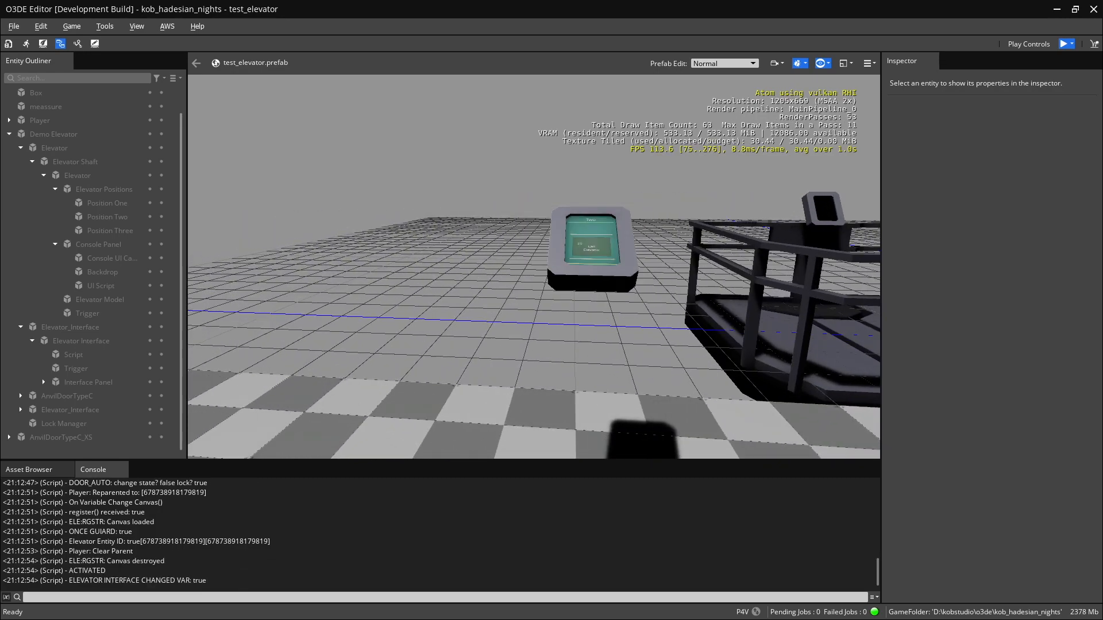
pyautogui.press('w')
pyautogui.press('s')
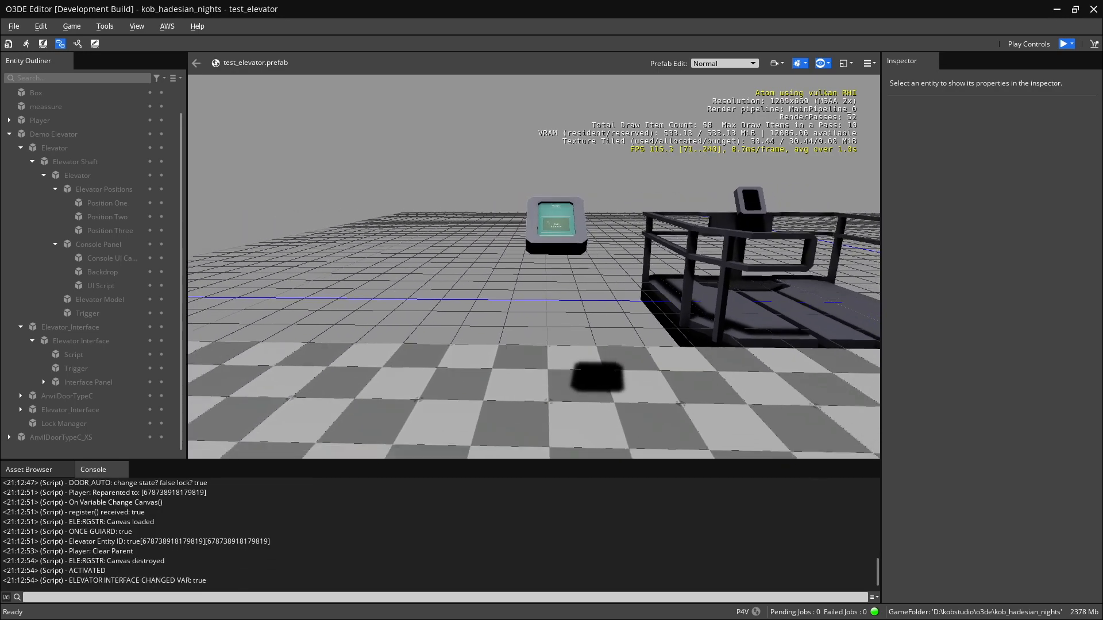
pyautogui.press('w')
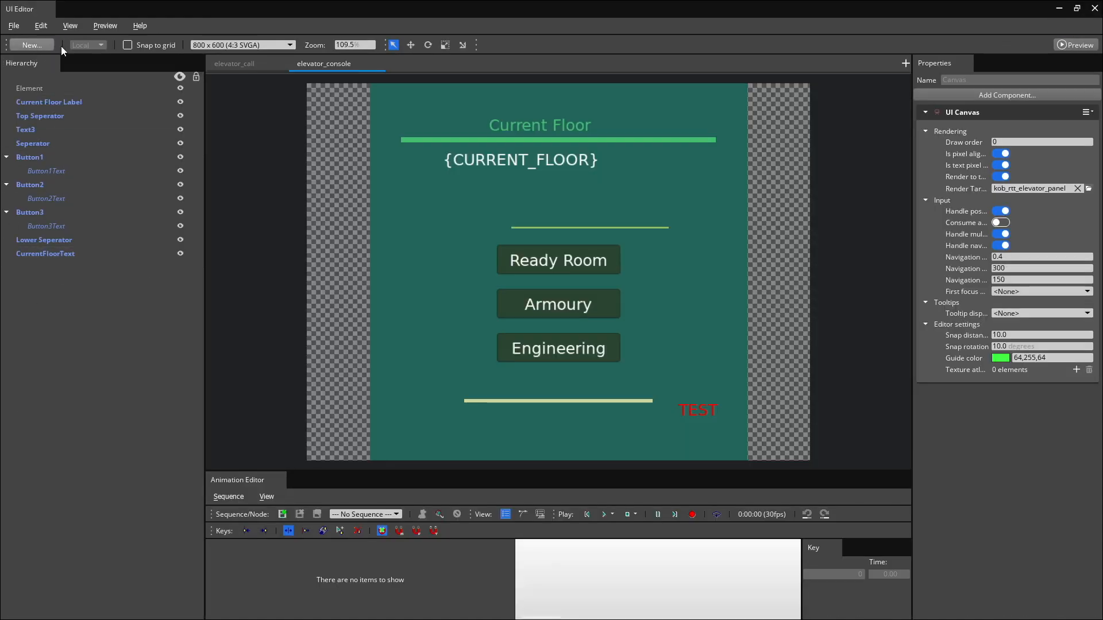
# In the UI Editor, copy the Inactive element with its Background from the elevator_call canvas and paste it into elevator_console.
pyautogui.click(230, 64)
pyautogui.click(102, 225)
pyautogui.rightClick(102, 225)
pyautogui.click(181, 281)
pyautogui.click(323, 63)
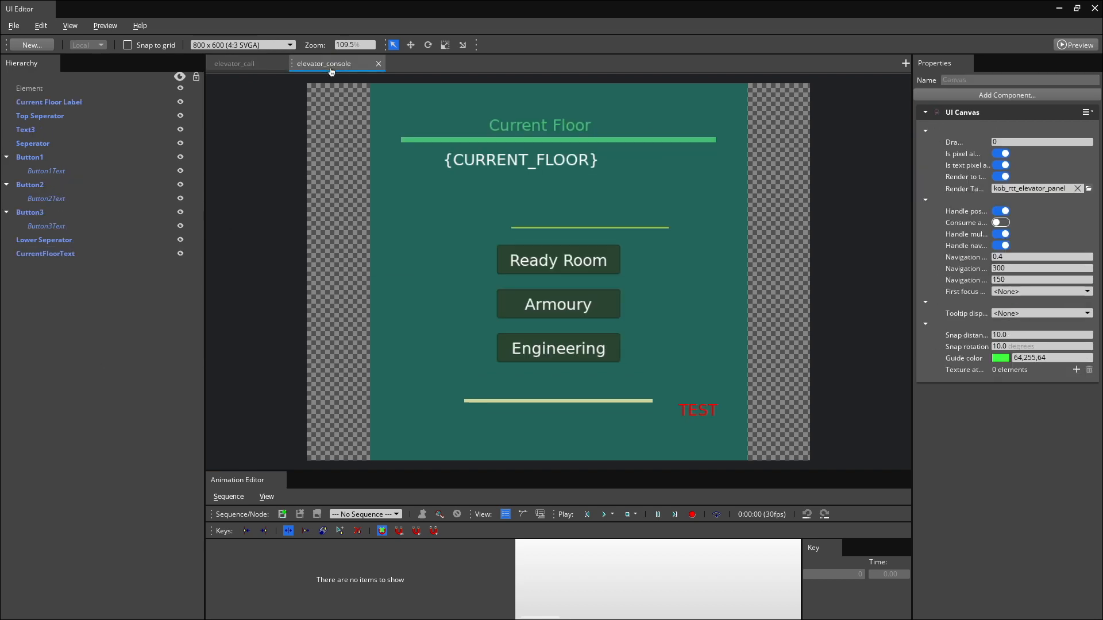
pyautogui.rightClick(140, 301)
pyautogui.click(181, 368)
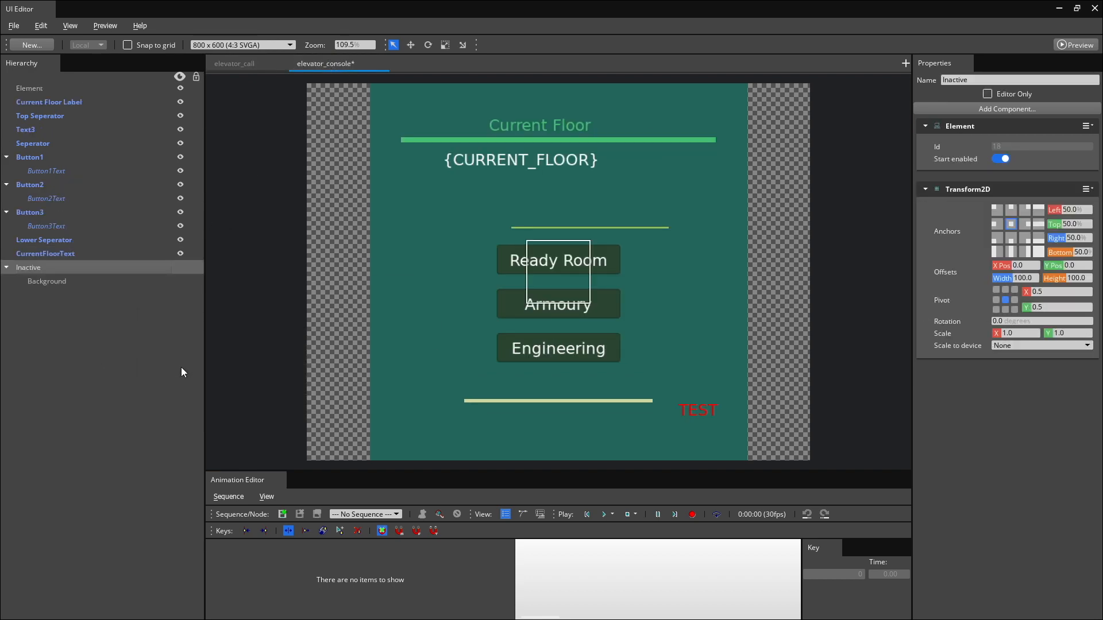
# Make the pasted Inactive element visible on the elevator_console canvas and select its Background child.
pyautogui.click(74, 285)
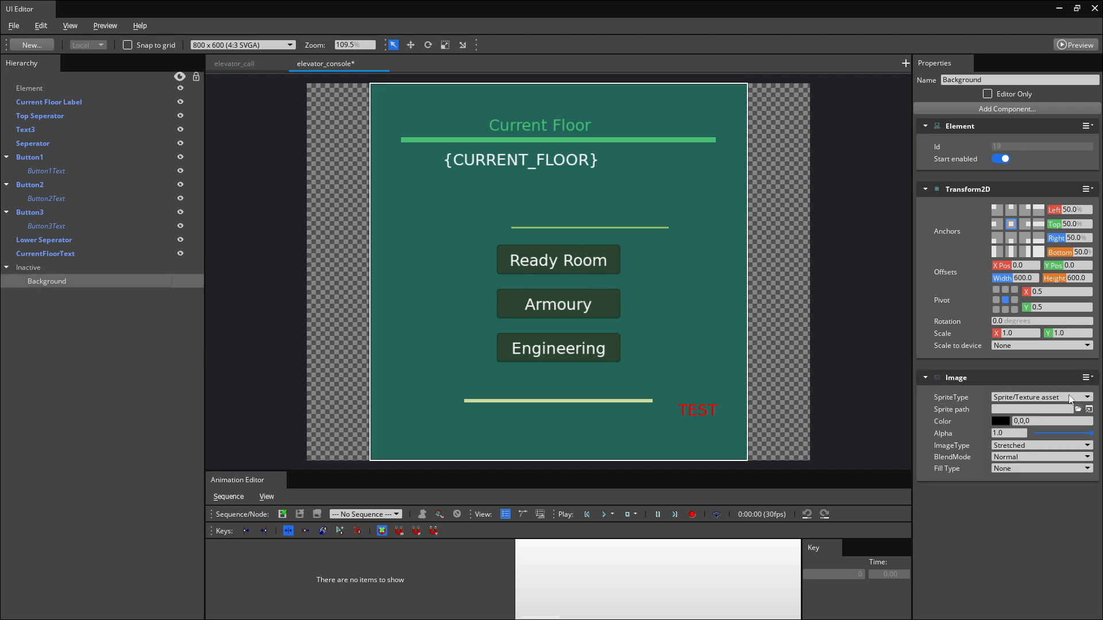
pyautogui.click(180, 267)
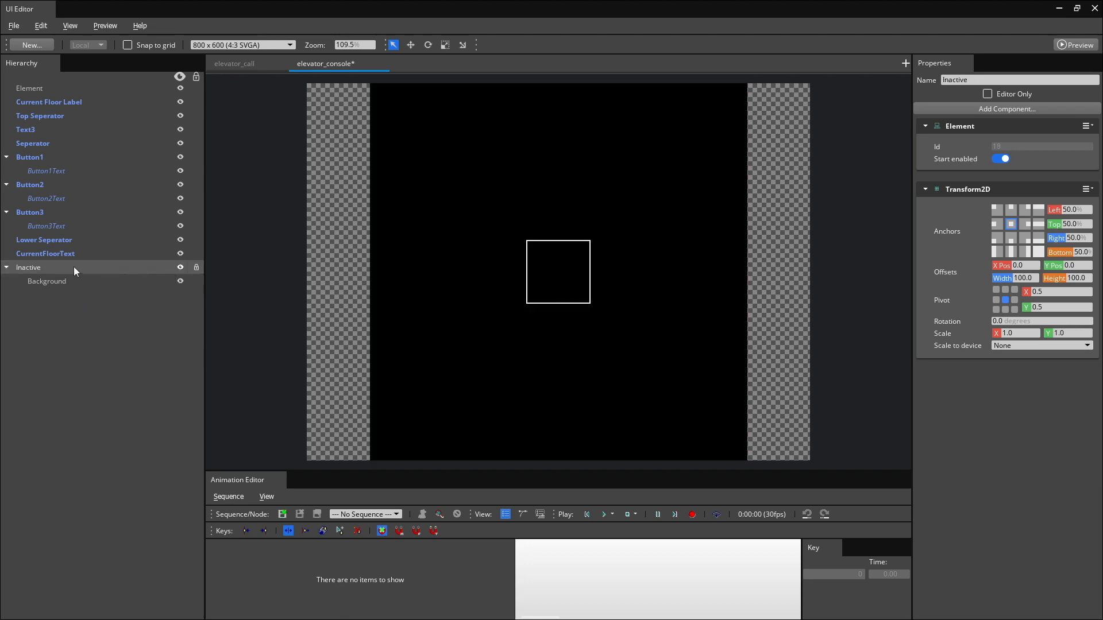
pyautogui.click(66, 282)
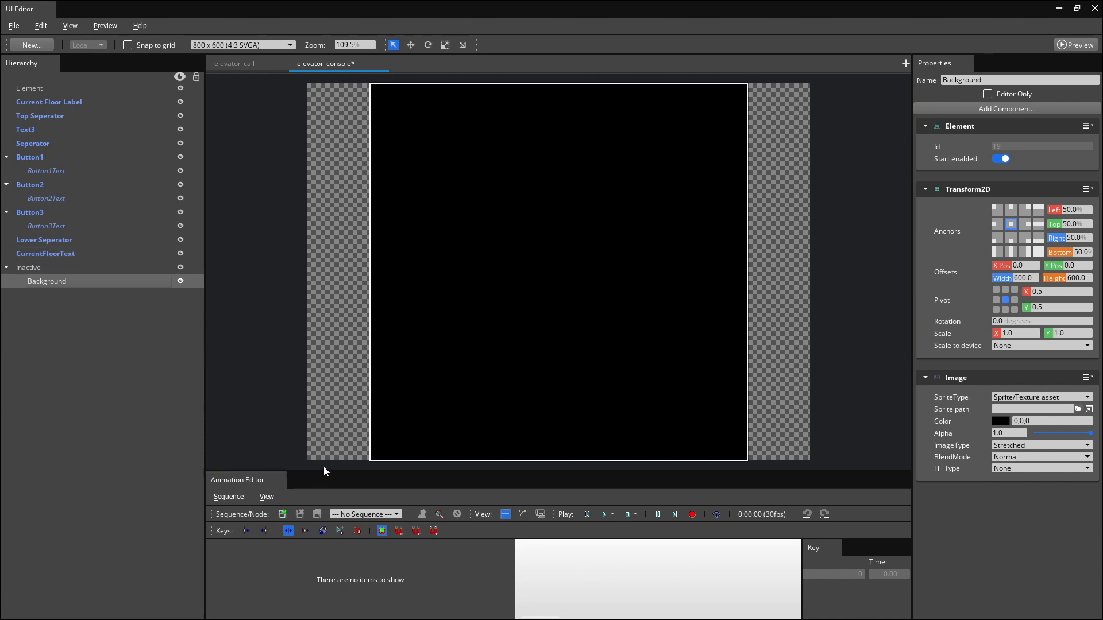
# Enlarge the Animation Editor and create a new sequence named activating for the elevator_console canvas.
pyautogui.click(291, 455)
pyautogui.moveTo(288, 469); pyautogui.dragTo(300, 425)
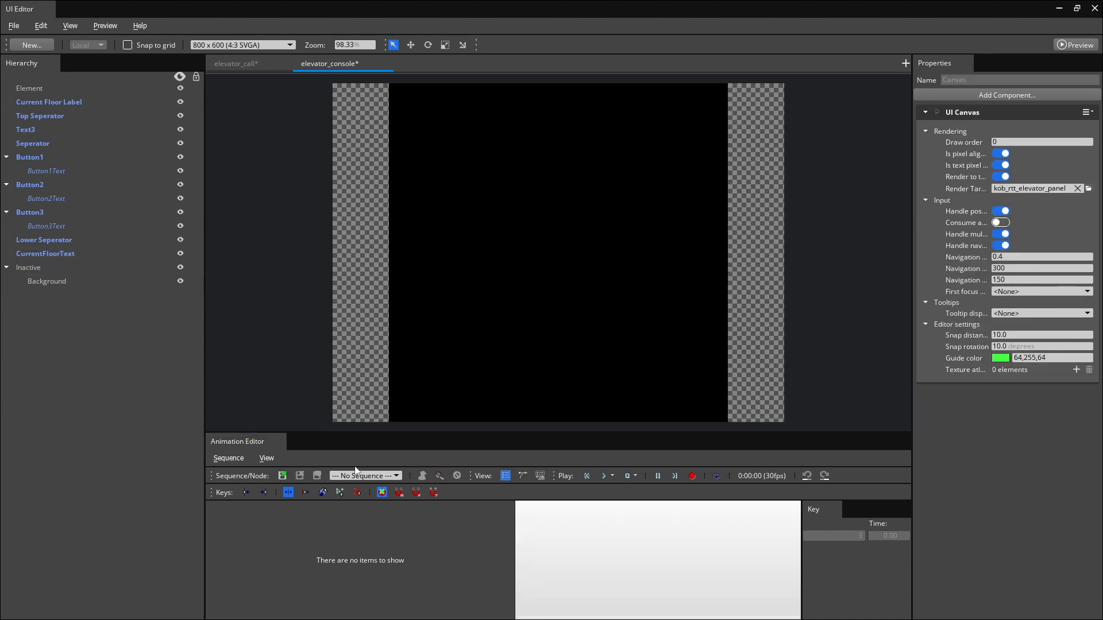
pyautogui.click(282, 475)
pyautogui.write('activating')
pyautogui.press('Return')
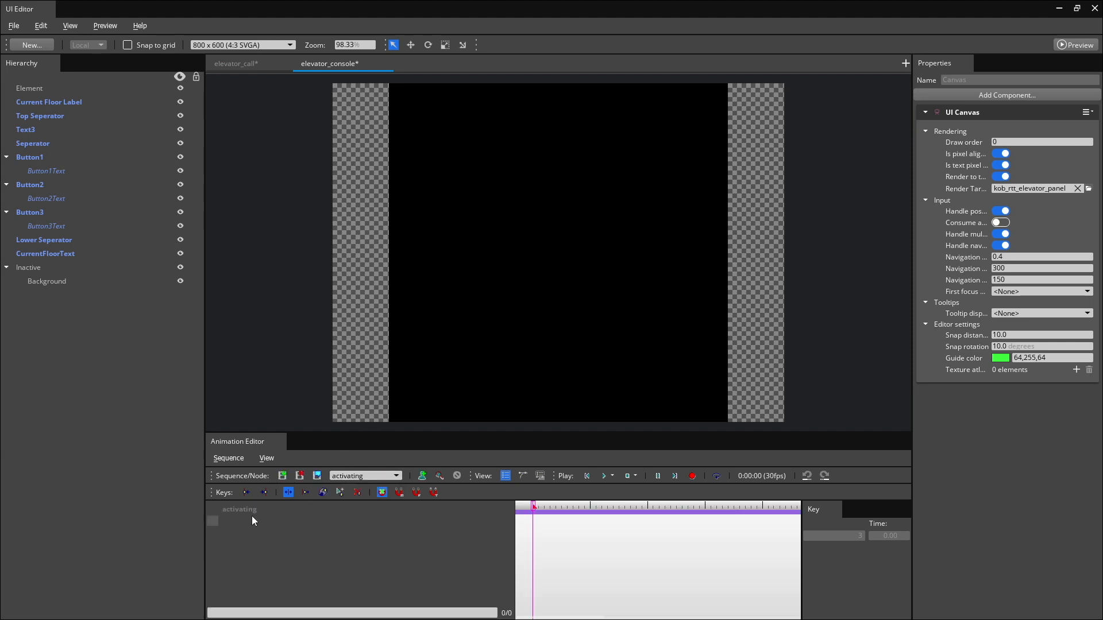
# Add the Inactive element's Background as an animated node to the activating sequence.
pyautogui.moveTo(64, 281); pyautogui.dragTo(335, 547)
pyautogui.rightClick(295, 554)
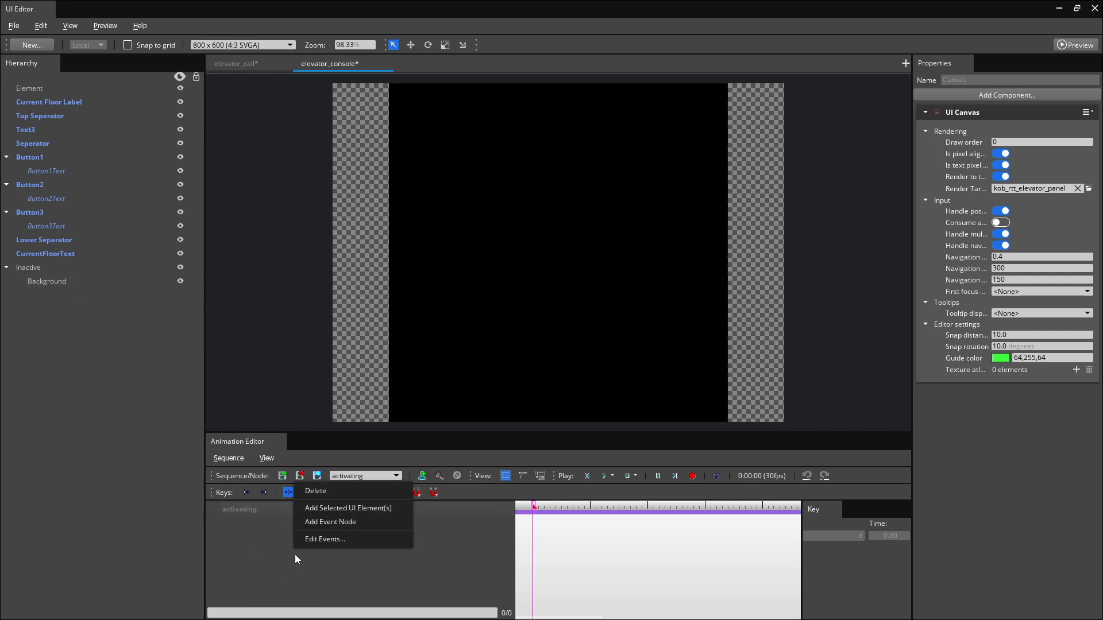
pyautogui.click(347, 507)
pyautogui.click(83, 281)
pyautogui.rightClick(324, 533)
pyautogui.click(345, 557)
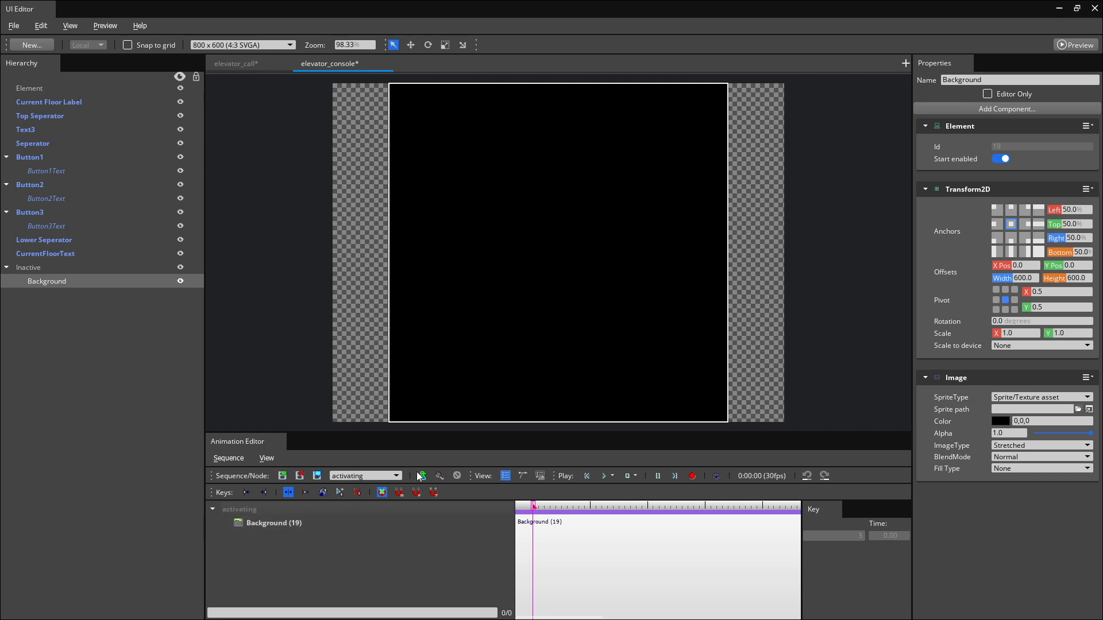
# Check the activating sequence's timing in elevator_call and set the elevator_console sequence's end time to 2 seconds.
pyautogui.click(316, 476)
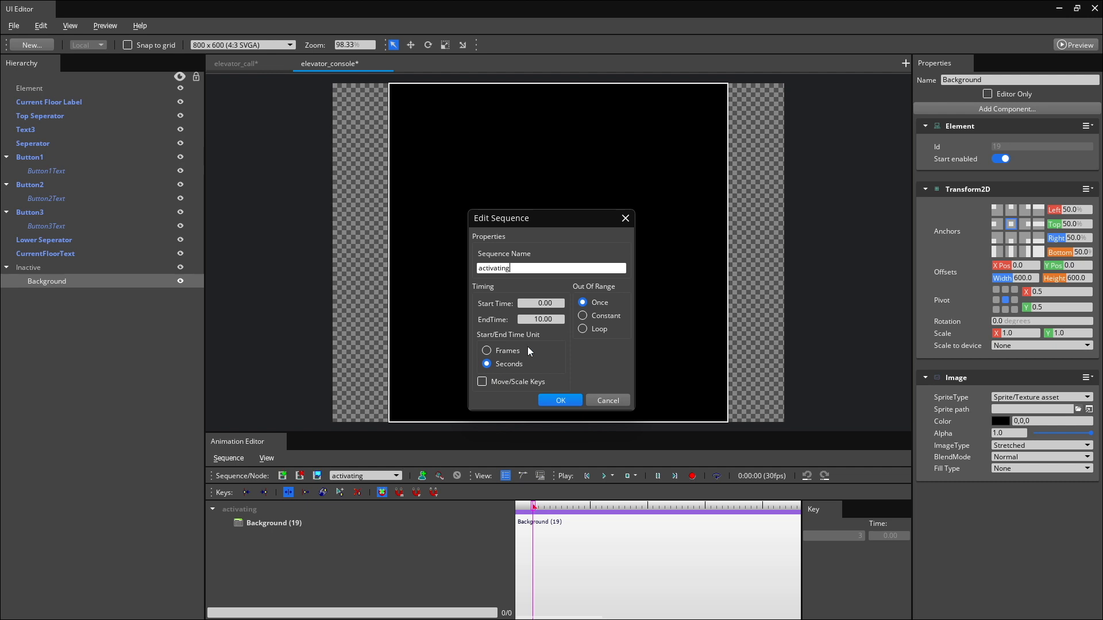
pyautogui.click(562, 401)
pyautogui.click(235, 63)
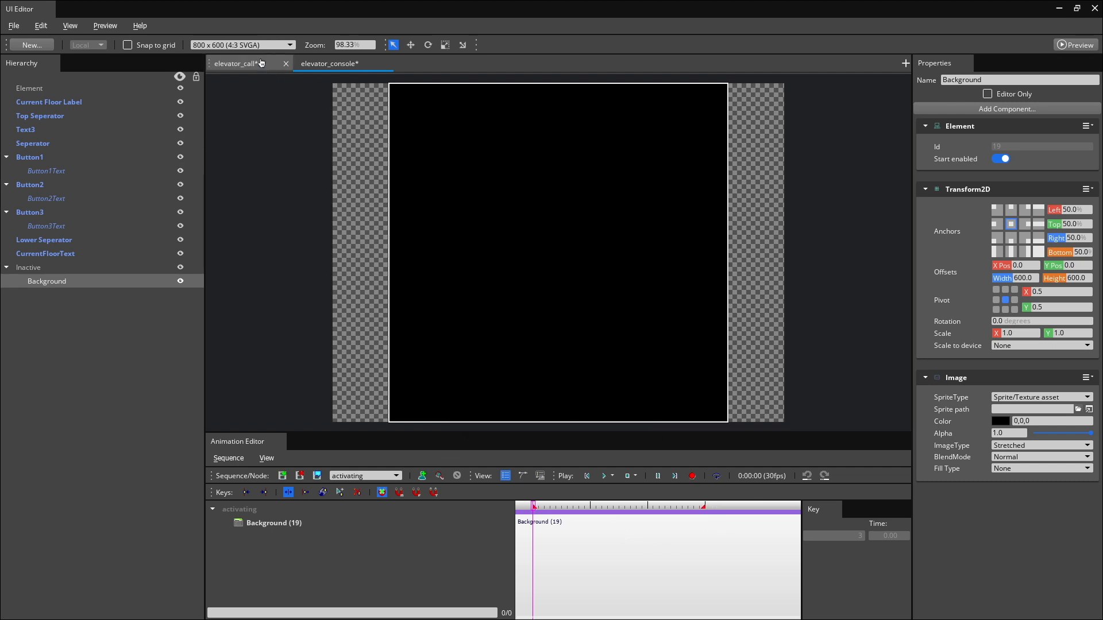
pyautogui.click(317, 476)
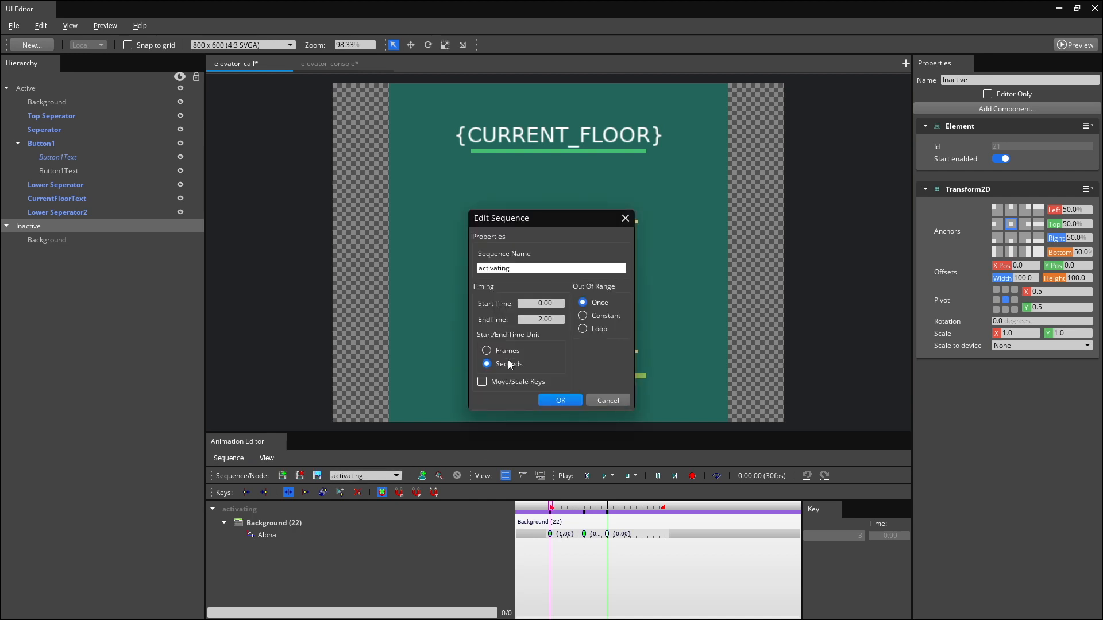
pyautogui.click(610, 401)
pyautogui.click(329, 63)
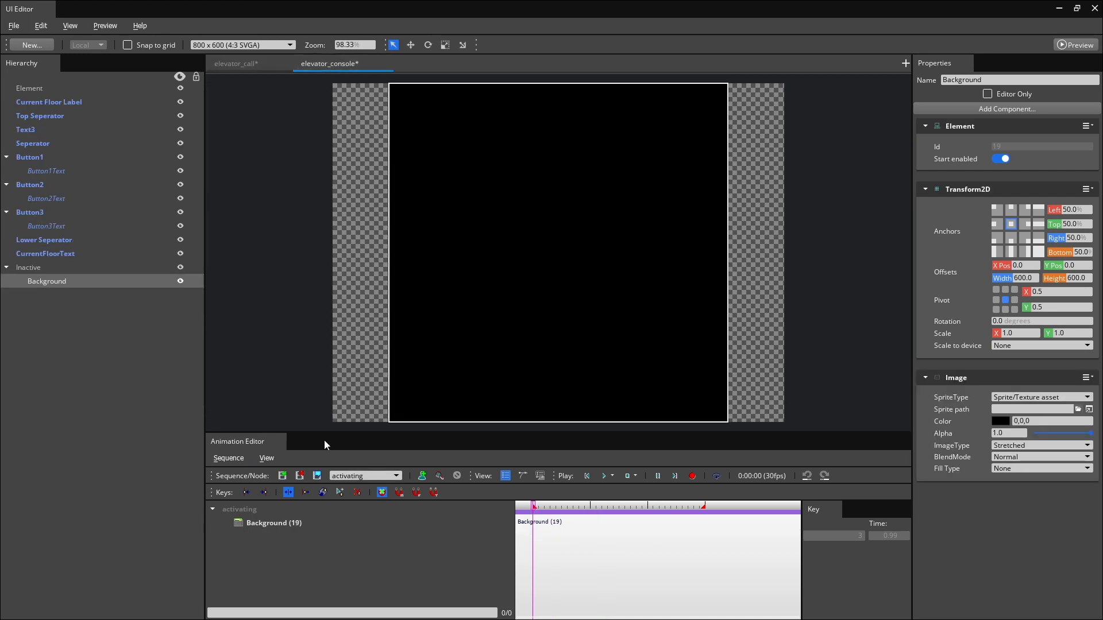
pyautogui.click(316, 476)
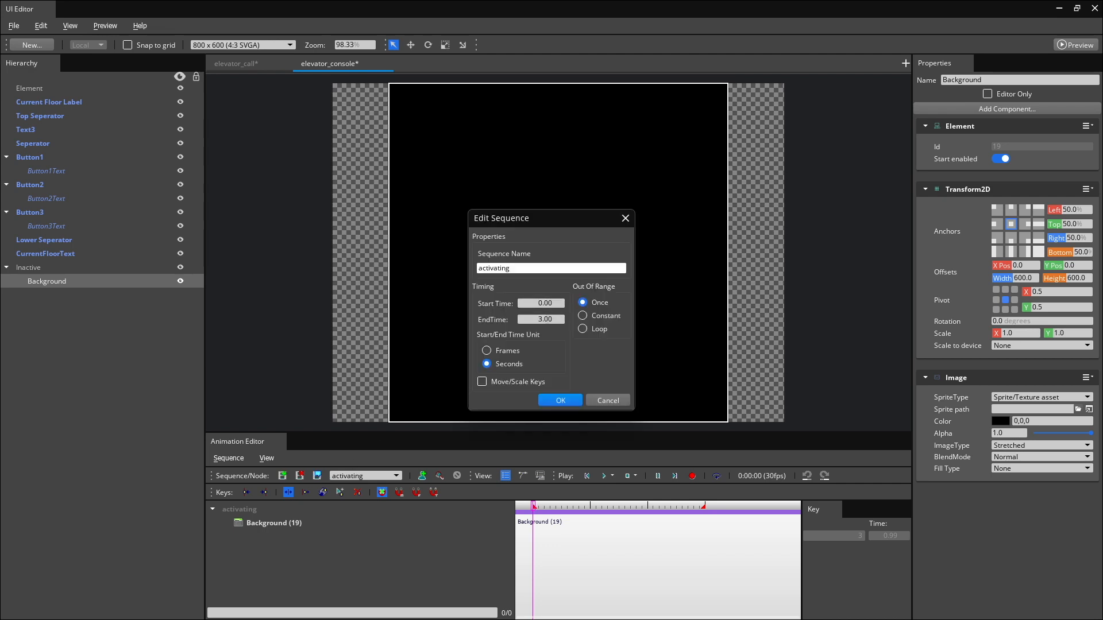
pyautogui.click(546, 319)
pyautogui.write('2')
pyautogui.click(558, 401)
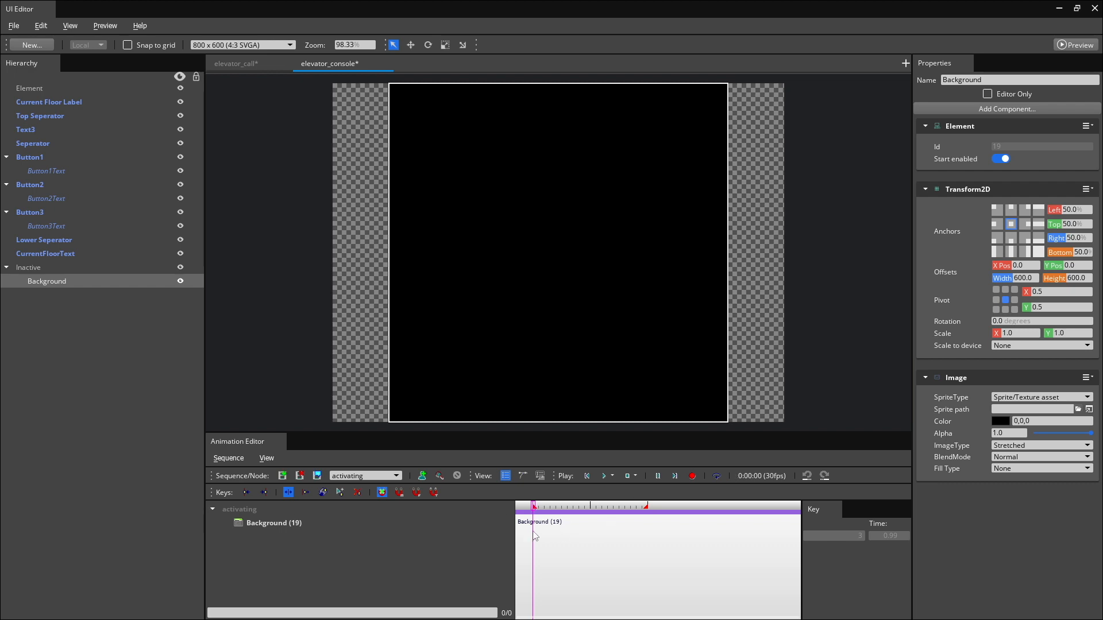
# Record an Alpha keyframe of 1.0 for the Background at the start of the elevator_console sequence.
pyautogui.click(692, 476)
pyautogui.click(1091, 435)
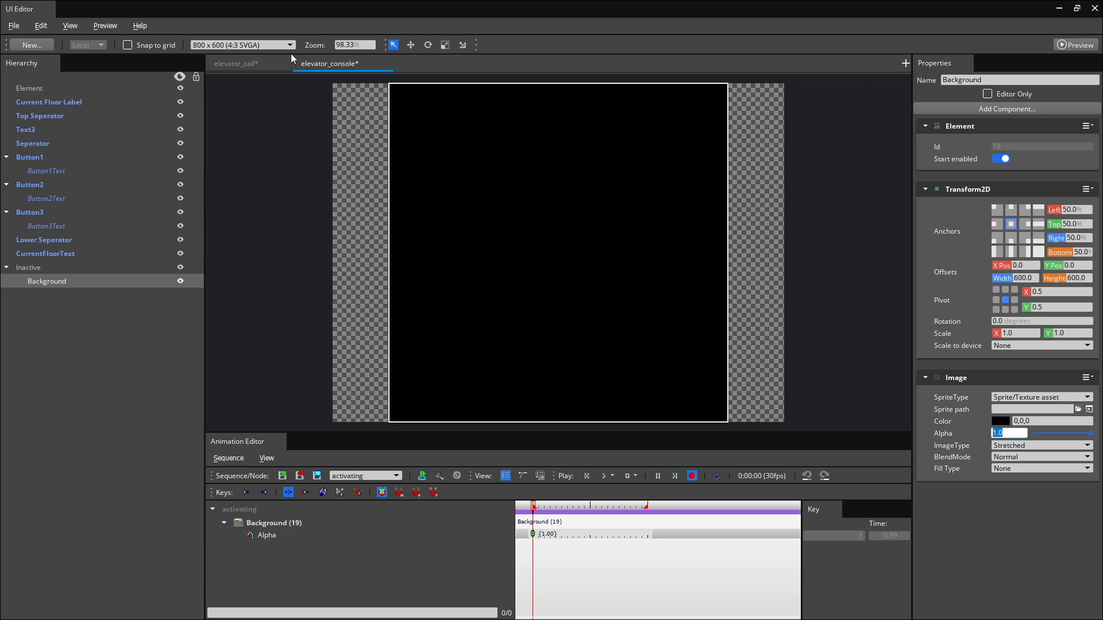
# Examine the times and values of the Background's Alpha keyframes in the elevator_call activating sequence.
pyautogui.click(263, 63)
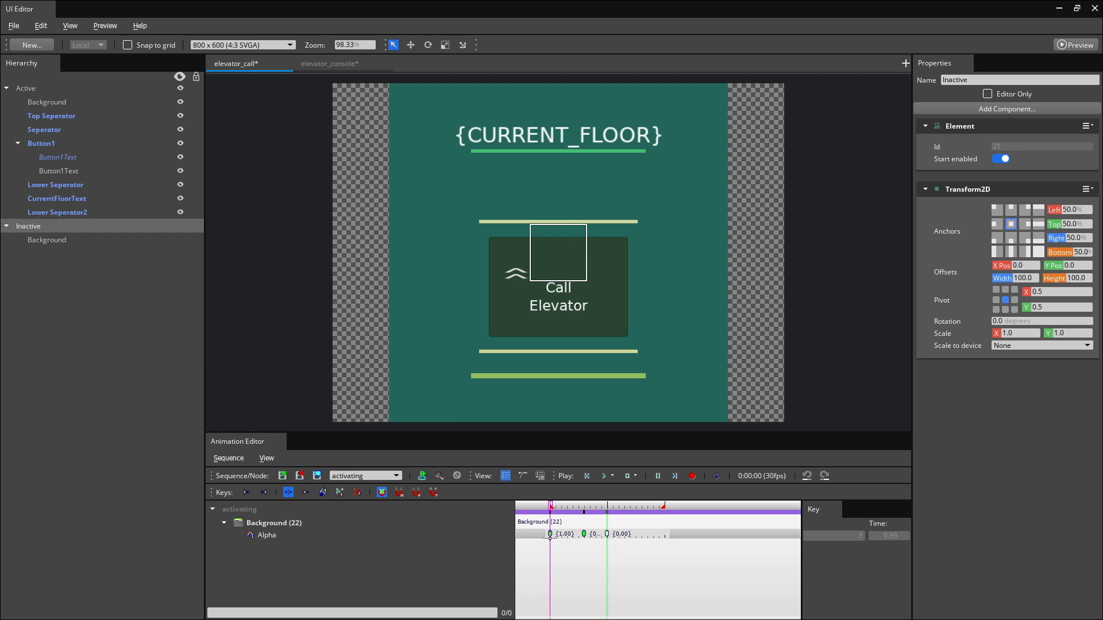
pyautogui.moveTo(550, 539)
pyautogui.moveTo(583, 534)
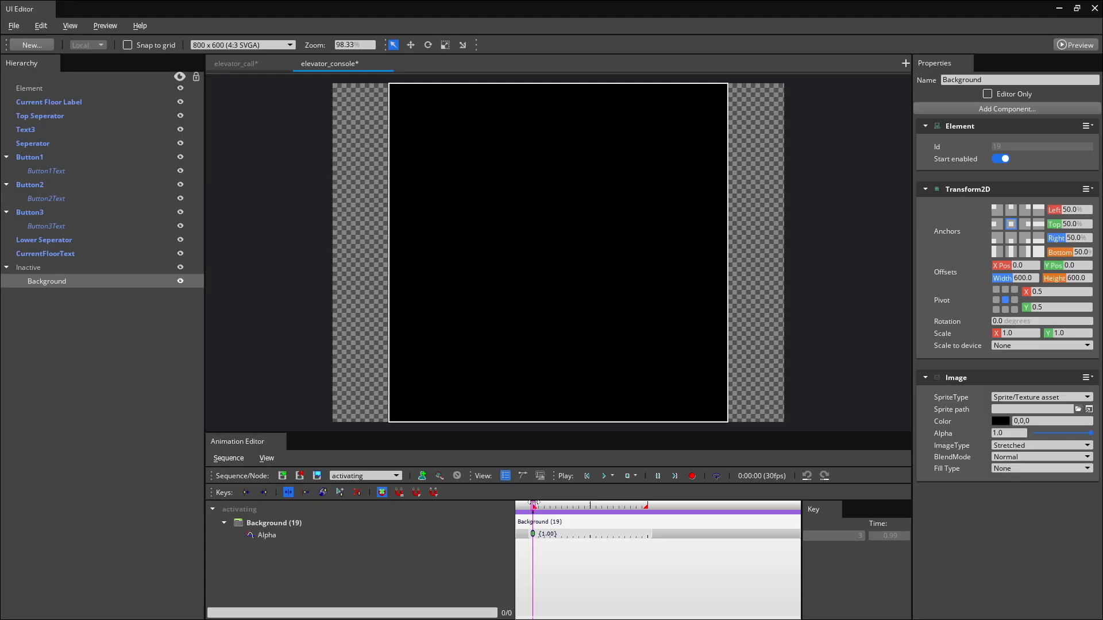
pyautogui.moveTo(534, 510); pyautogui.dragTo(577, 509)
pyautogui.moveTo(577, 506)
pyautogui.mouseDown()
pyautogui.moveTo(564, 506)
pyautogui.moveTo(603, 506)
pyautogui.moveTo(553, 508)
pyautogui.moveTo(578, 506)
pyautogui.mouseUp()
pyautogui.click(236, 64)
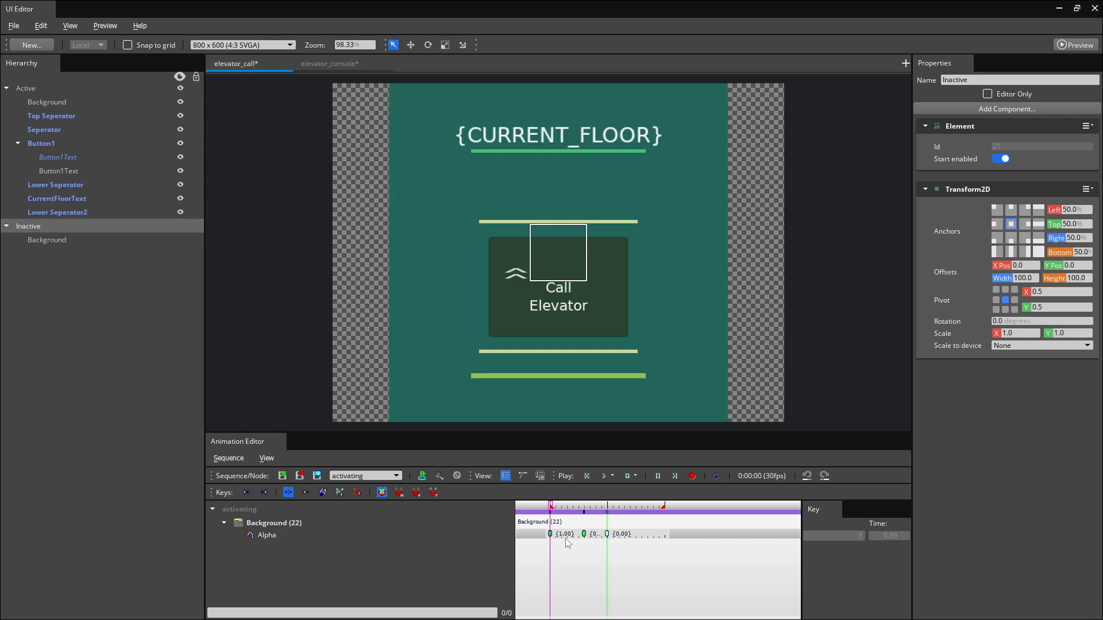
pyautogui.scroll(4, 580, 552)
pyautogui.moveTo(591, 534)
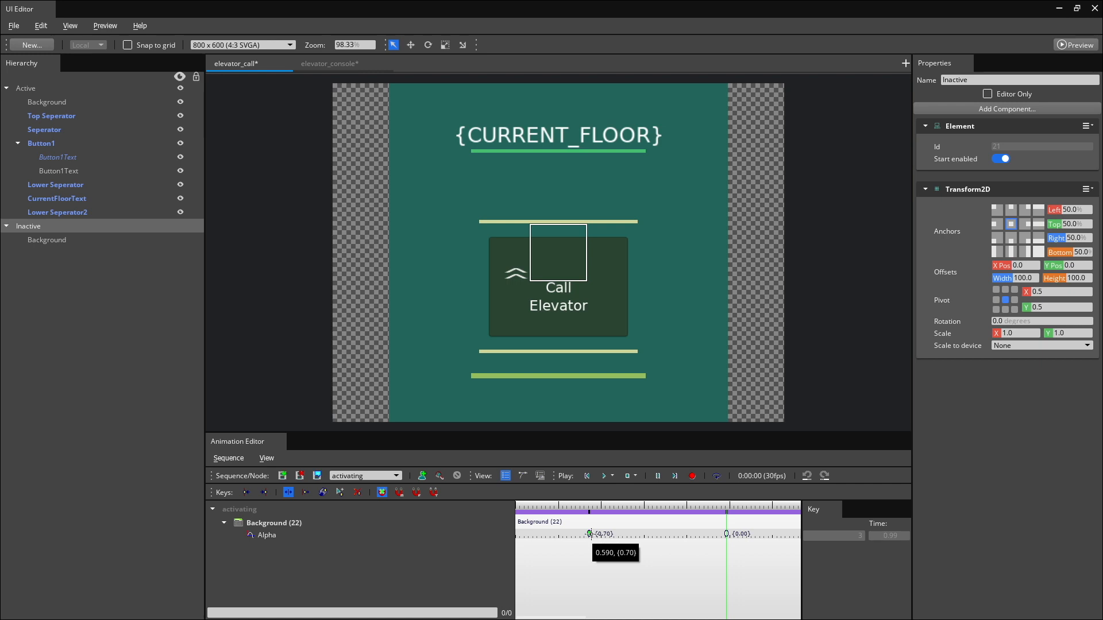
pyautogui.scroll(-4, 591, 534)
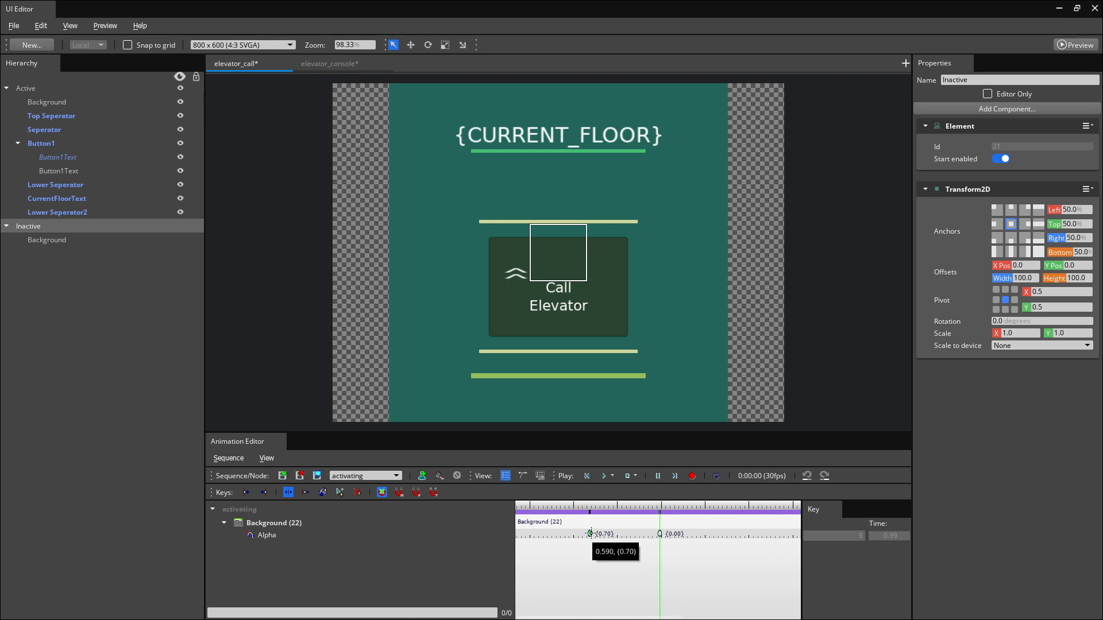
pyautogui.scroll(-1, 637, 528)
pyautogui.moveTo(535, 509); pyautogui.dragTo(600, 505)
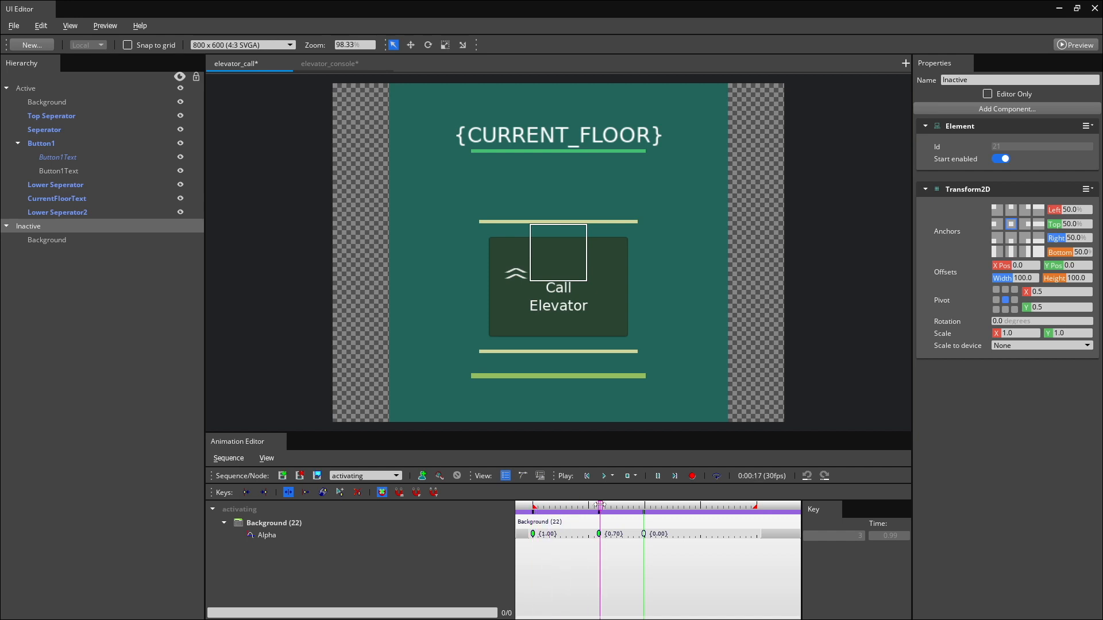
# Record an Alpha keyframe of 0.72 for the Background at frame 17 of the elevator_console sequence.
pyautogui.click(328, 64)
pyautogui.moveTo(577, 507); pyautogui.dragTo(566, 506)
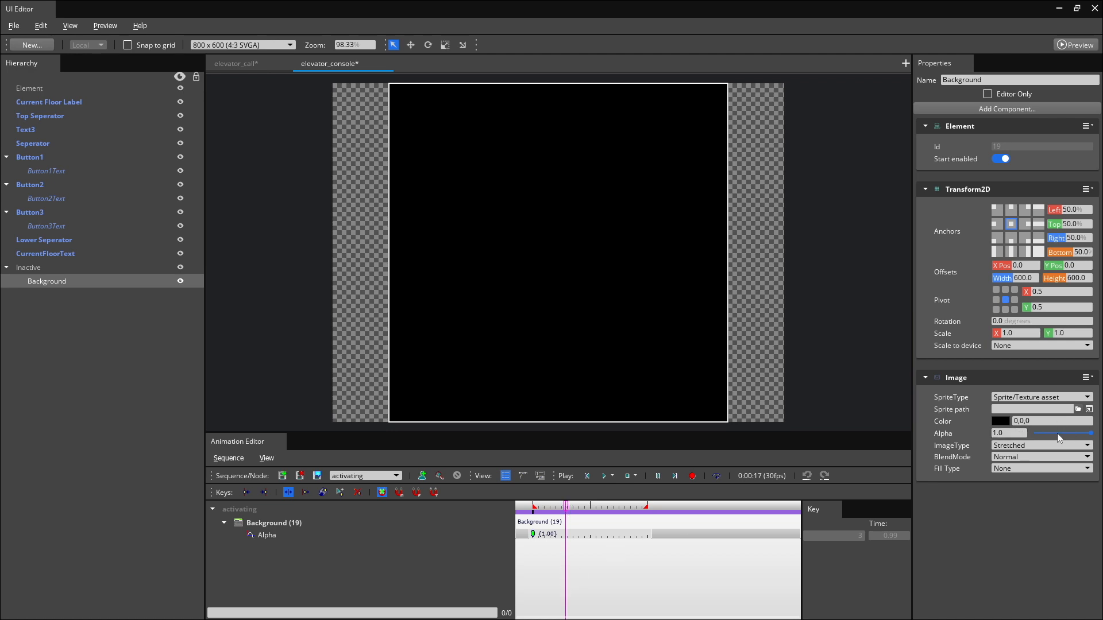
pyautogui.click(1004, 437)
pyautogui.write('.6')
pyautogui.press('Return')
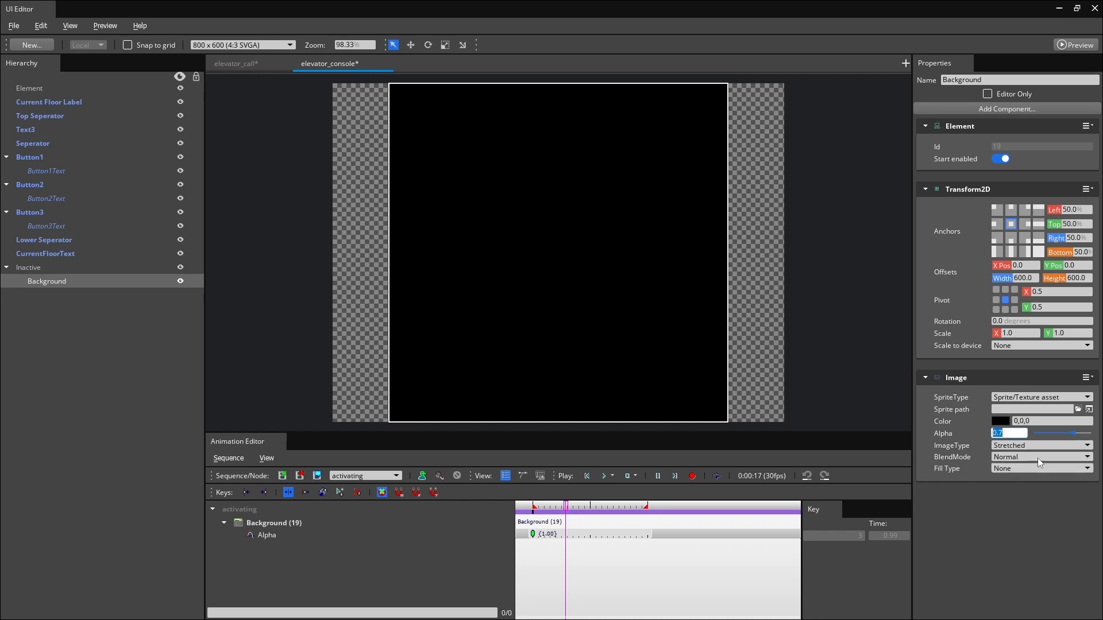
pyautogui.click(692, 476)
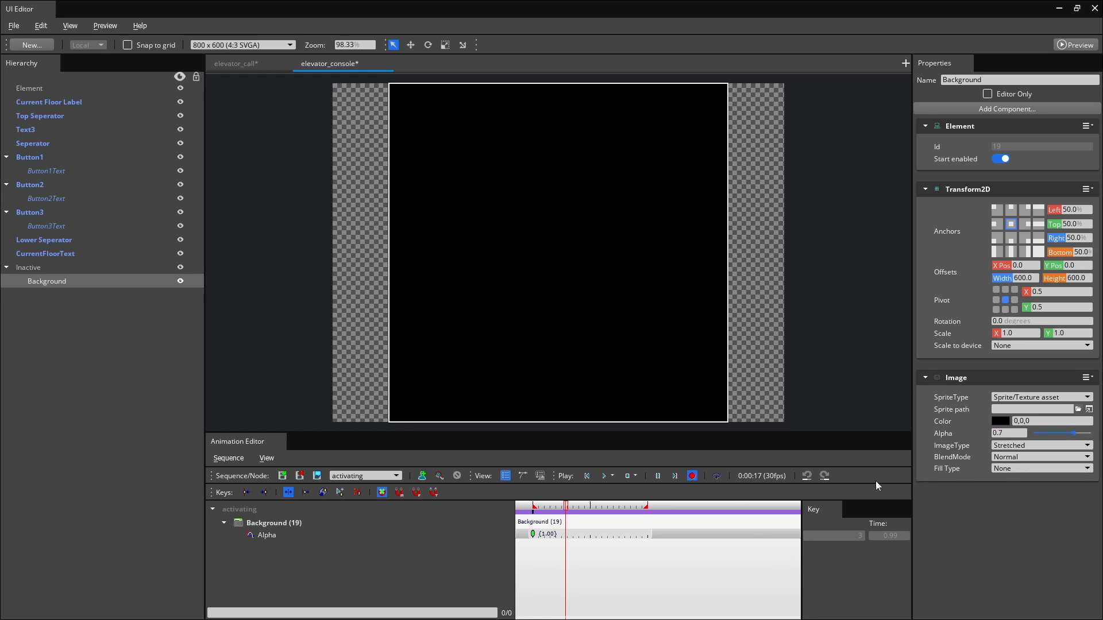
pyautogui.moveTo(1074, 433); pyautogui.dragTo(1074, 432)
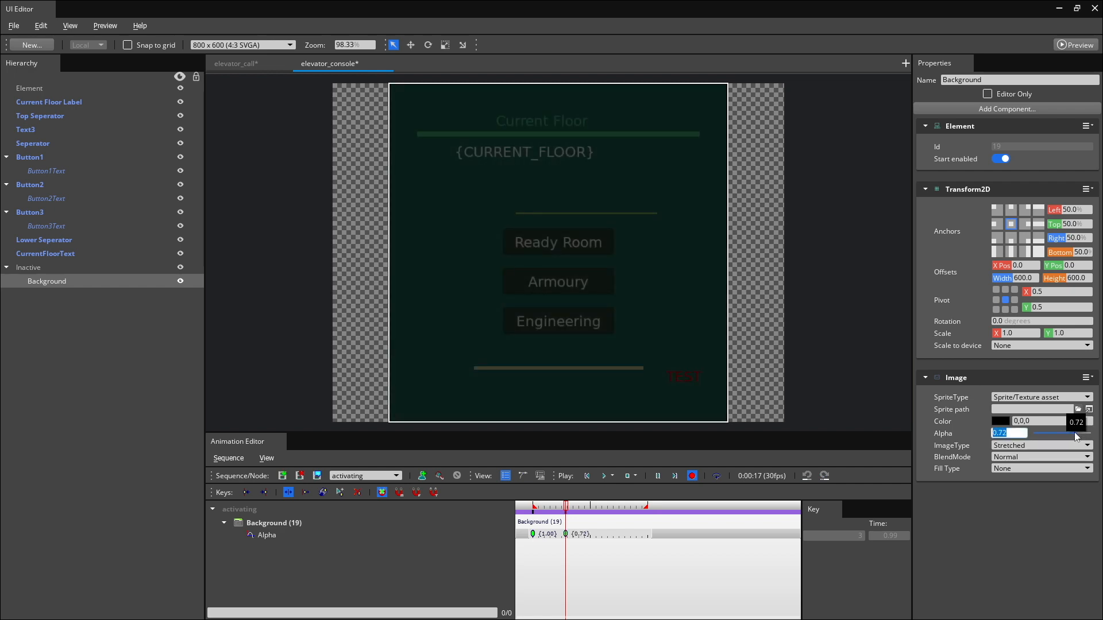
pyautogui.click(1010, 543)
# Check the final Alpha keyframe in elevator_call and record a Background Alpha keyframe of 0.0 at 1:00 in elevator_console's activating sequence.
pyautogui.click(235, 63)
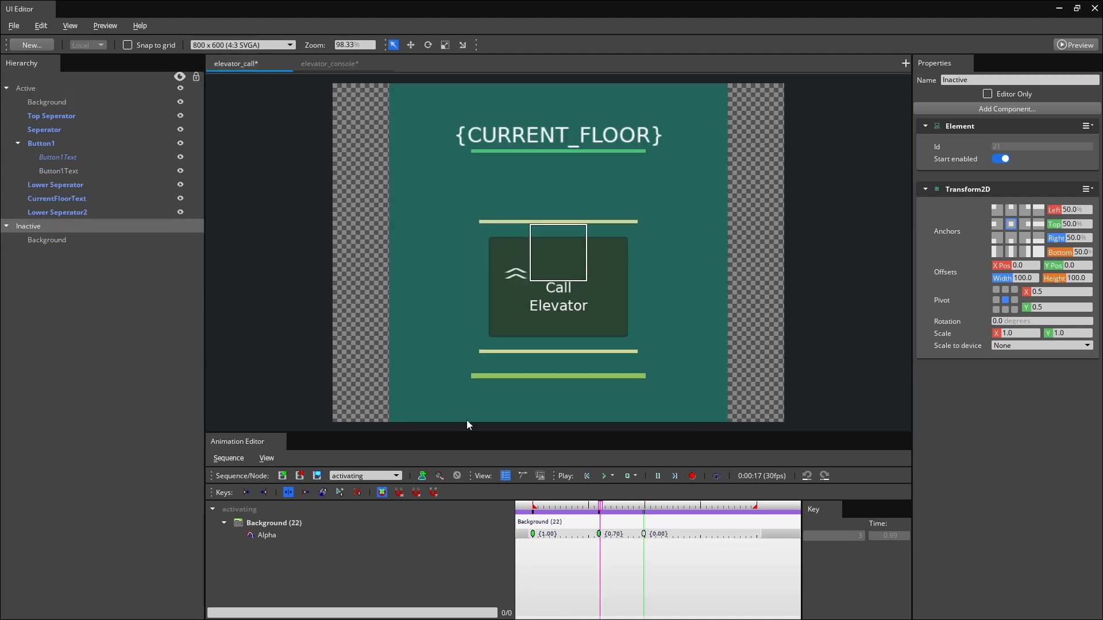
pyautogui.moveTo(644, 533)
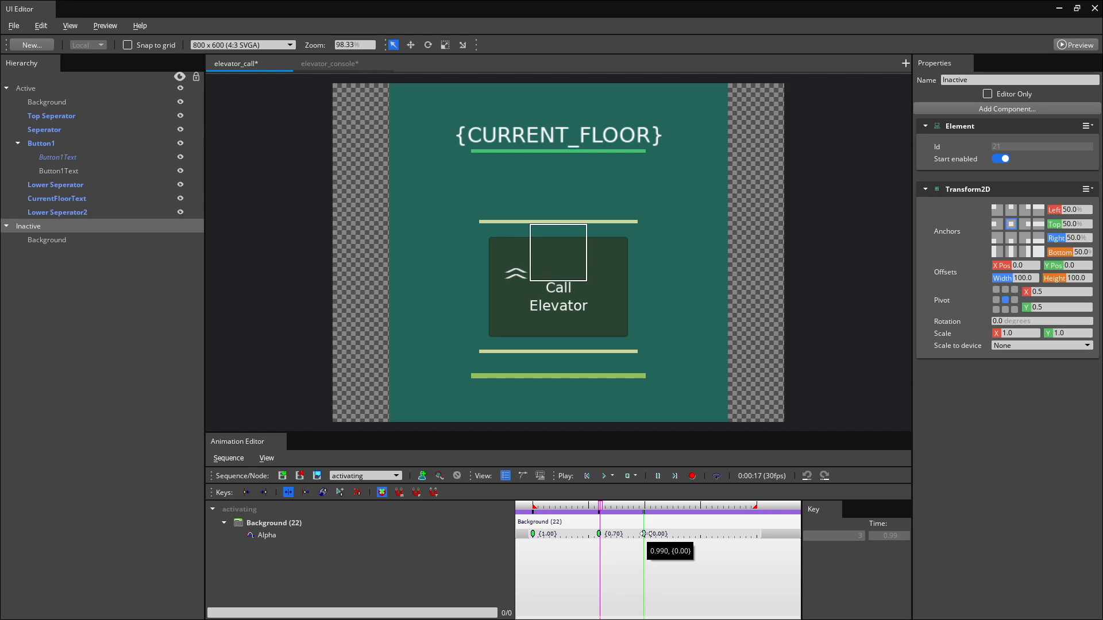
pyautogui.click(305, 64)
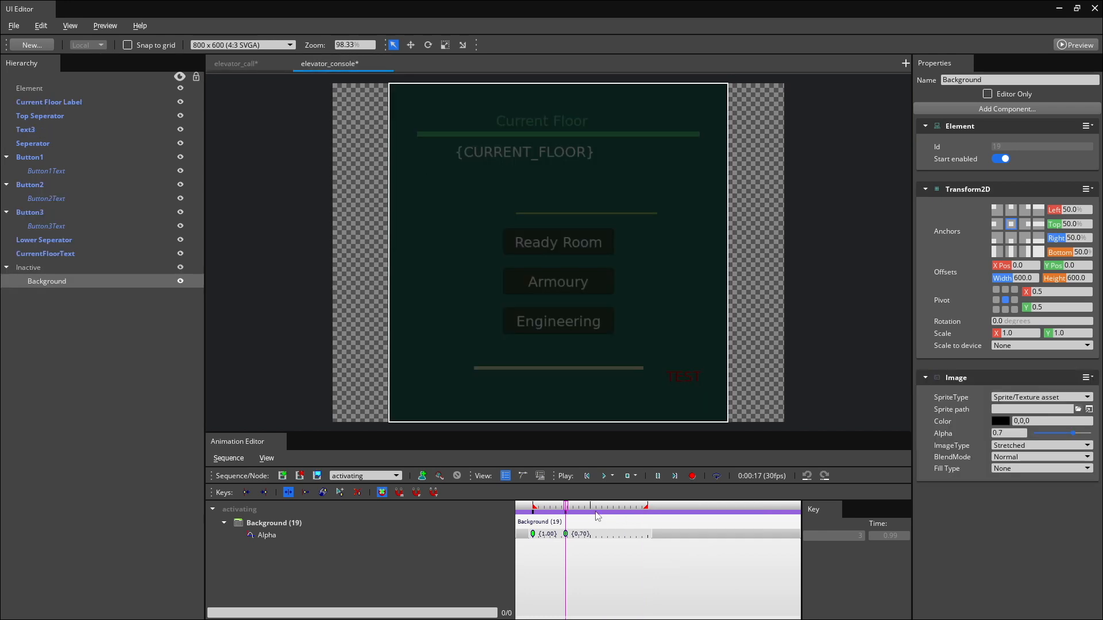
pyautogui.moveTo(565, 505); pyautogui.dragTo(591, 505)
pyautogui.moveTo(1077, 436); pyautogui.dragTo(1032, 437)
pyautogui.click(693, 475)
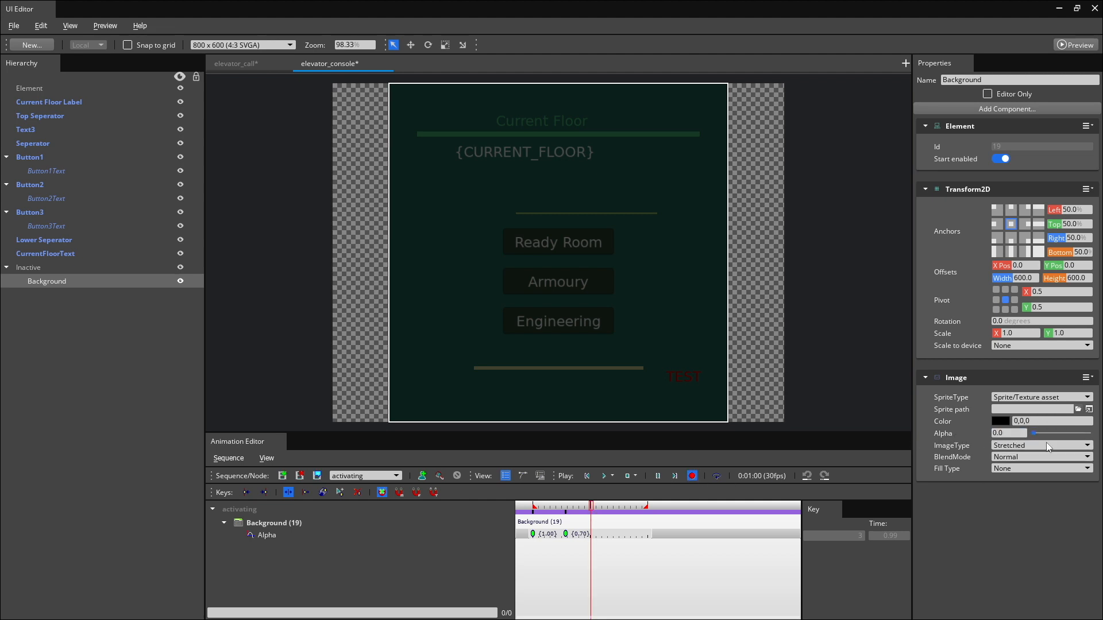
pyautogui.click(1030, 434)
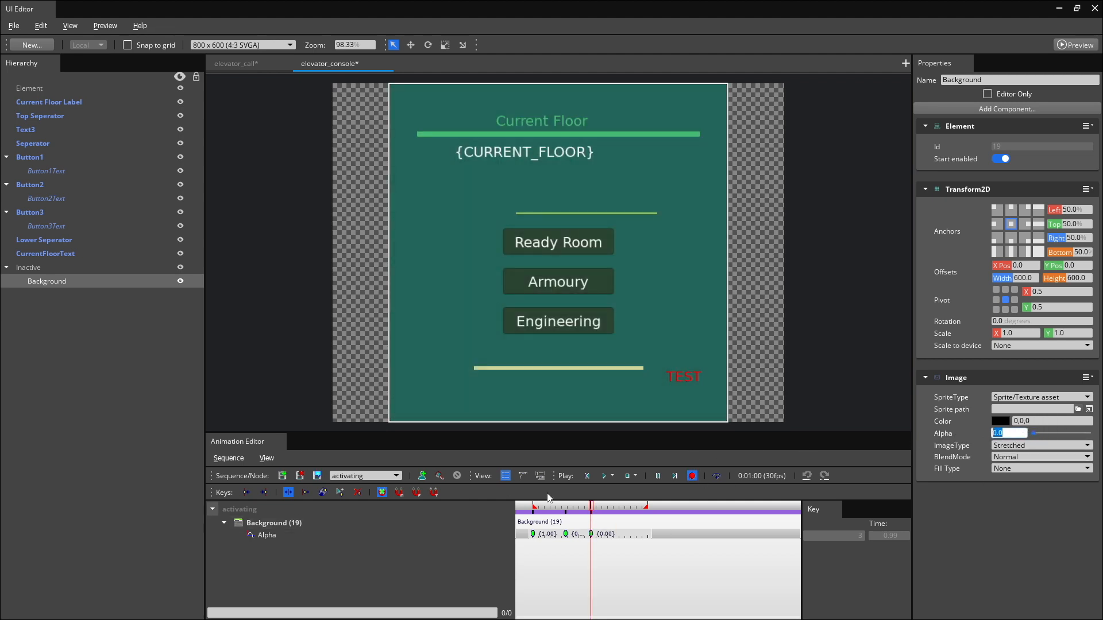
# Nudge the 0.00 Alpha keyframe slightly earlier and shift the 0.70 keyframe to about 0.59 seconds in the activating sequence.
pyautogui.scroll(2, 568, 538)
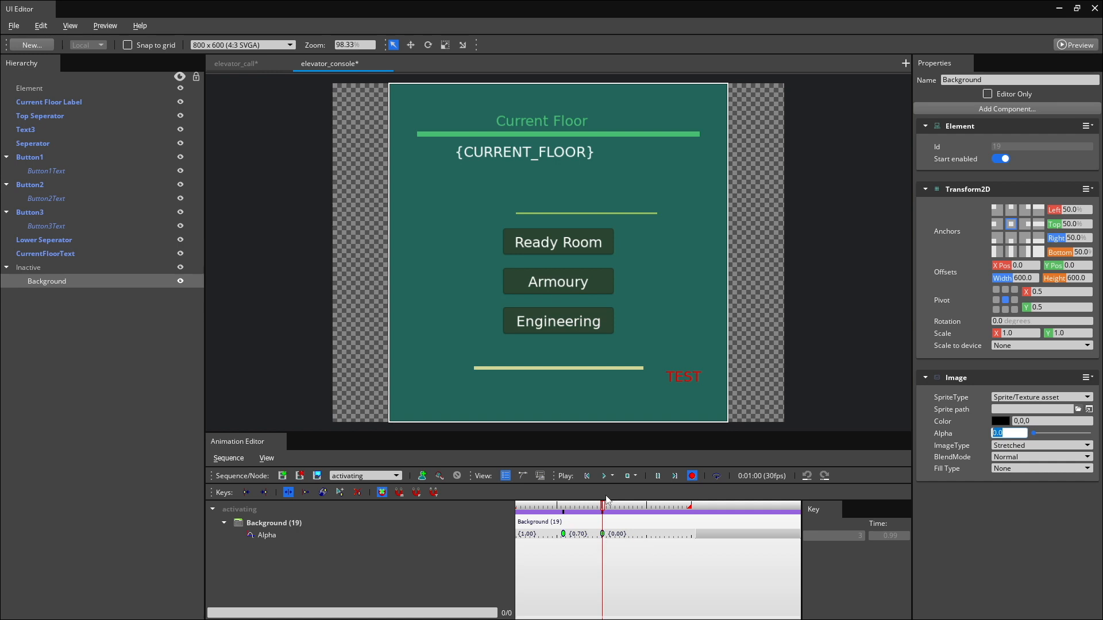
pyautogui.click(602, 534)
pyautogui.moveTo(601, 534); pyautogui.dragTo(600, 533)
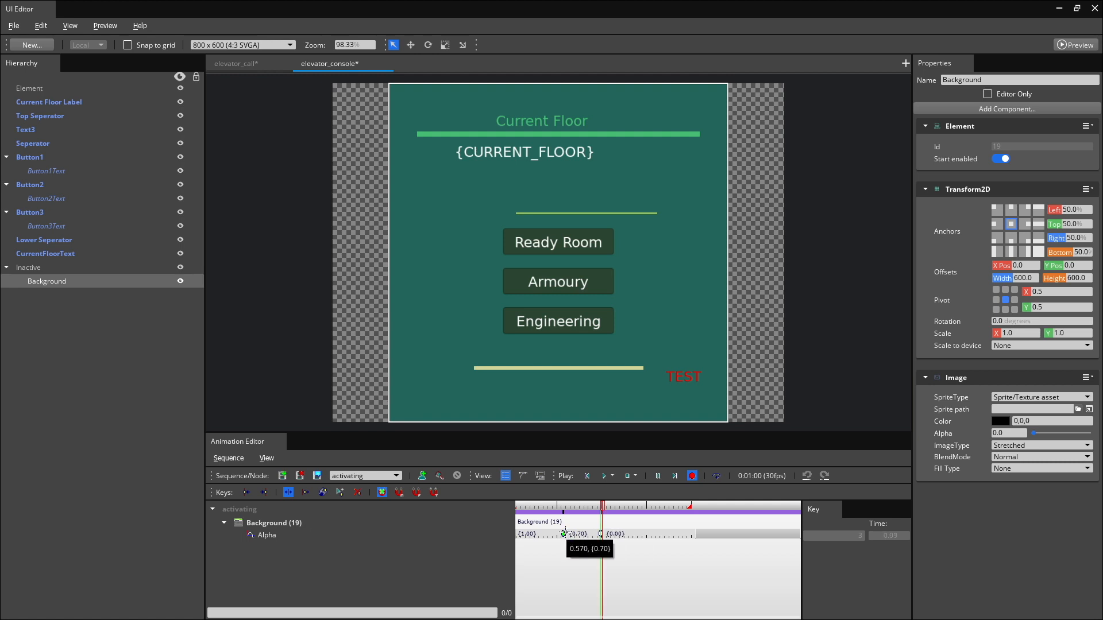
pyautogui.moveTo(563, 534); pyautogui.dragTo(566, 534)
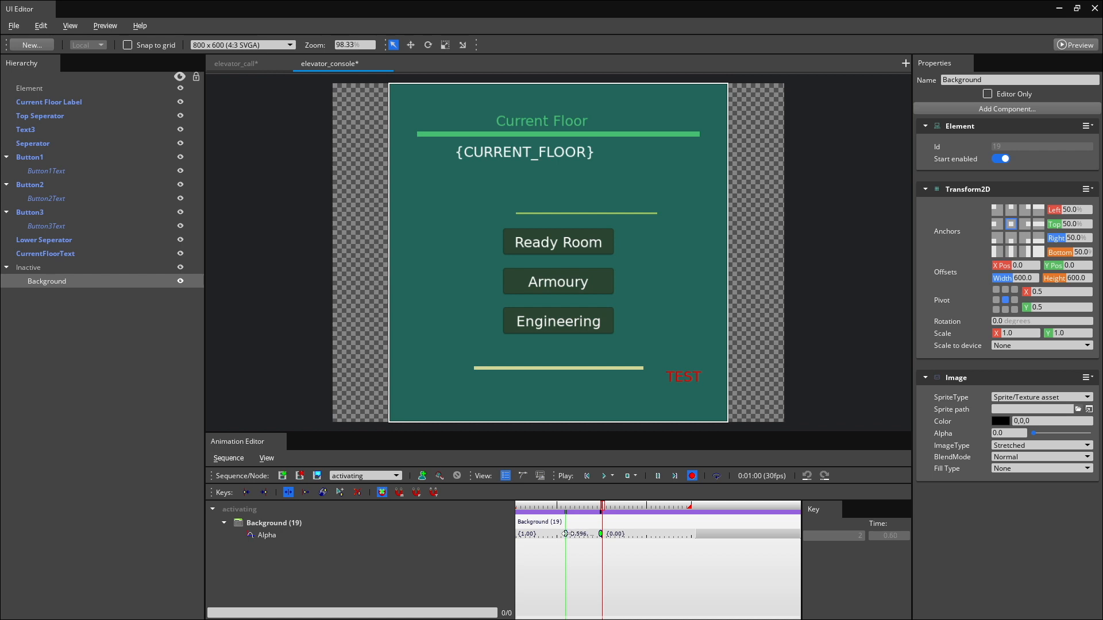
pyautogui.moveTo(566, 534); pyautogui.dragTo(564, 534)
pyautogui.click(490, 534)
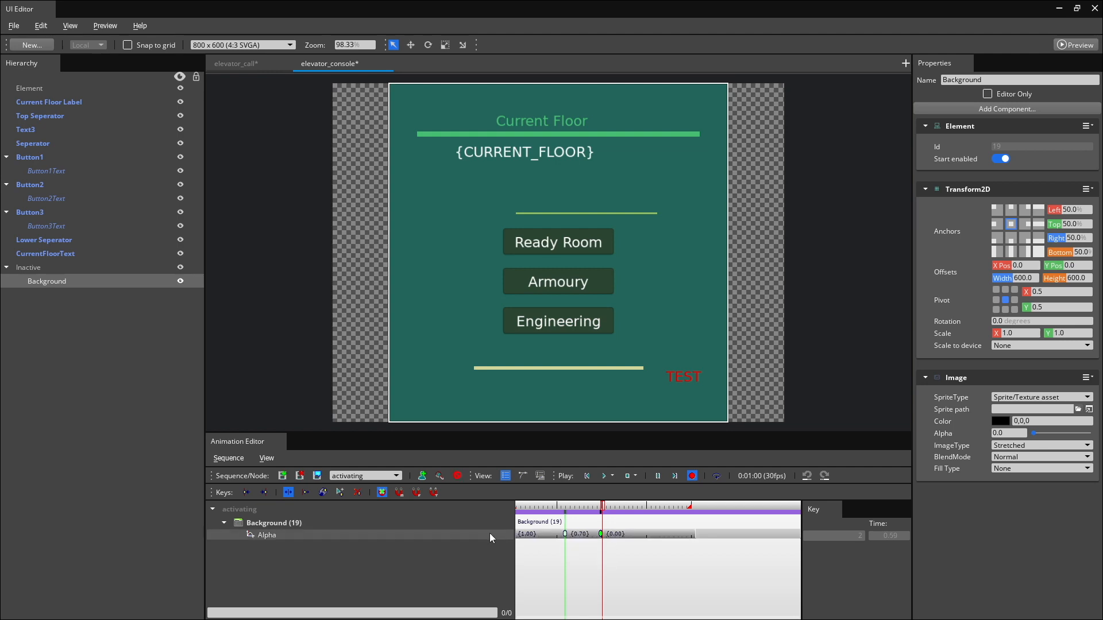
# Create a sequence named deactivating in elevator_console and add the Background element to it for recording.
pyautogui.click(283, 476)
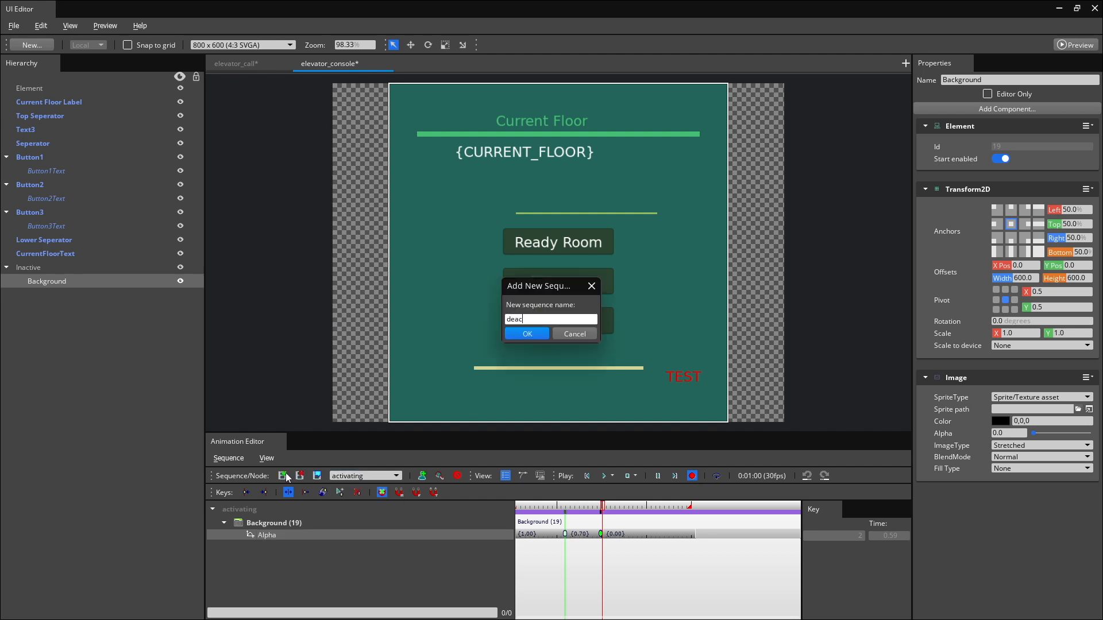
pyautogui.write('ing')
pyautogui.press('Return')
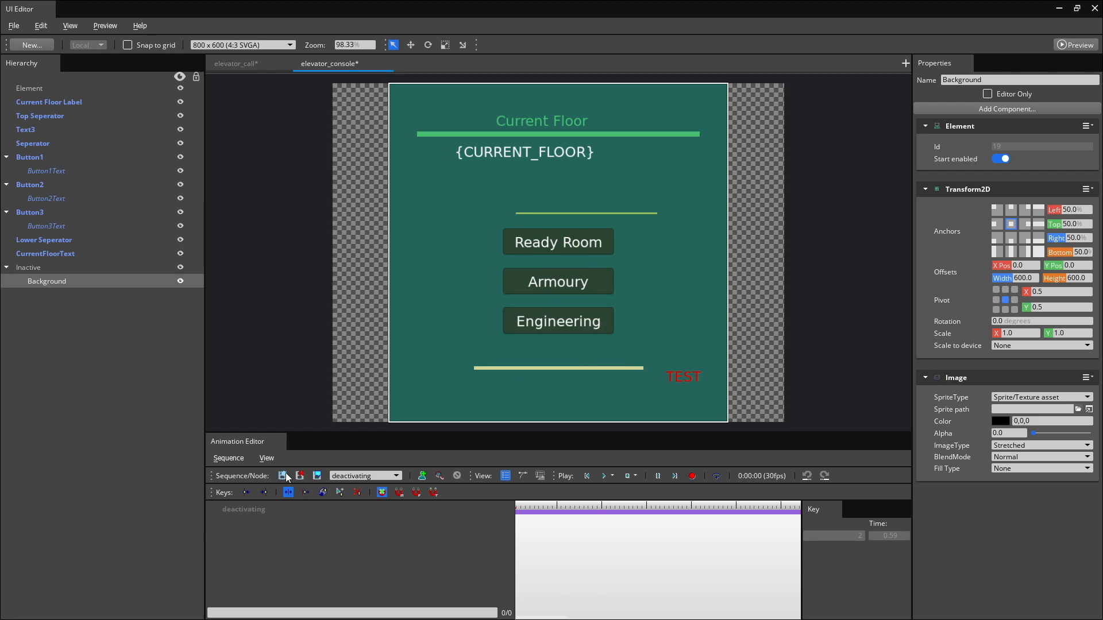
pyautogui.click(236, 64)
pyautogui.click(330, 64)
pyautogui.click(422, 476)
pyautogui.click(692, 476)
pyautogui.click(236, 64)
pyautogui.click(330, 64)
# Record Background Alpha keyframes of 0.75 midway and 1.0 at the end of the fade in the deactivating sequence.
pyautogui.click(590, 507)
pyautogui.doubleClick(1005, 434)
pyautogui.write('0.75')
pyautogui.press('Return')
pyautogui.moveTo(648, 506); pyautogui.dragTo(635, 506)
pyautogui.doubleClick(1006, 434)
pyautogui.write('1')
# Compare the deactivating sequences of the two canvases, return elevator_console's playhead to the start and save both canvases.
pyautogui.click(236, 64)
pyautogui.click(330, 63)
pyautogui.click(236, 64)
pyautogui.hotkey('ctrl', 's')
pyautogui.click(330, 64)
pyautogui.moveTo(635, 506); pyautogui.dragTo(547, 506)
pyautogui.hotkey('ctrl', 's')
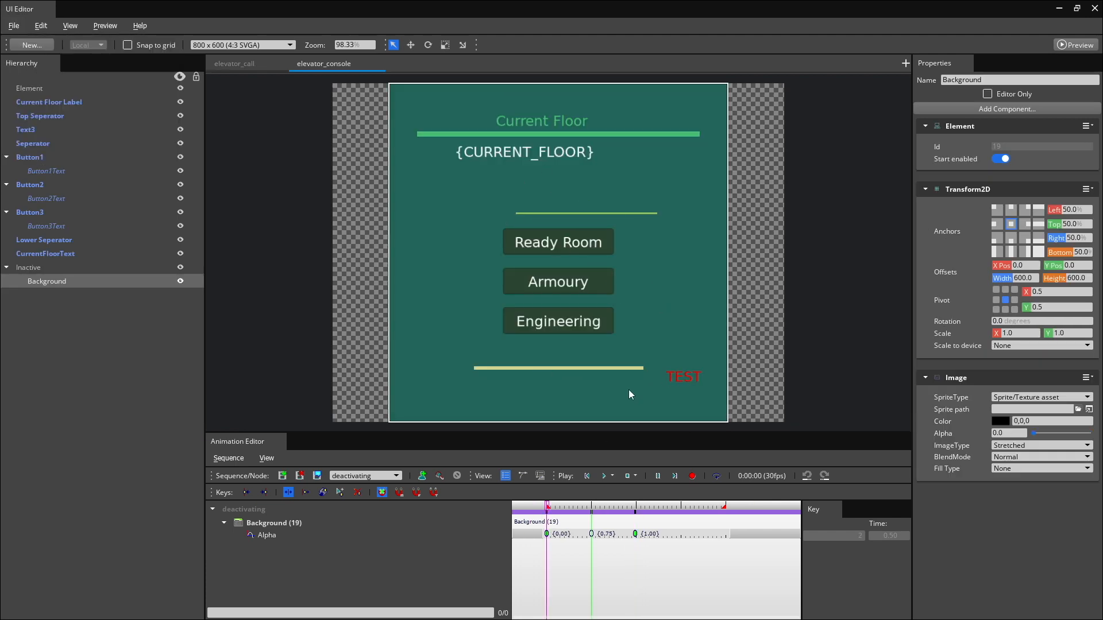
# Switch to Script Canvas and examine the Start Sequence and Time Delay nodes in the delayed unload and deactivation group.
pyautogui.click(1059, 8)
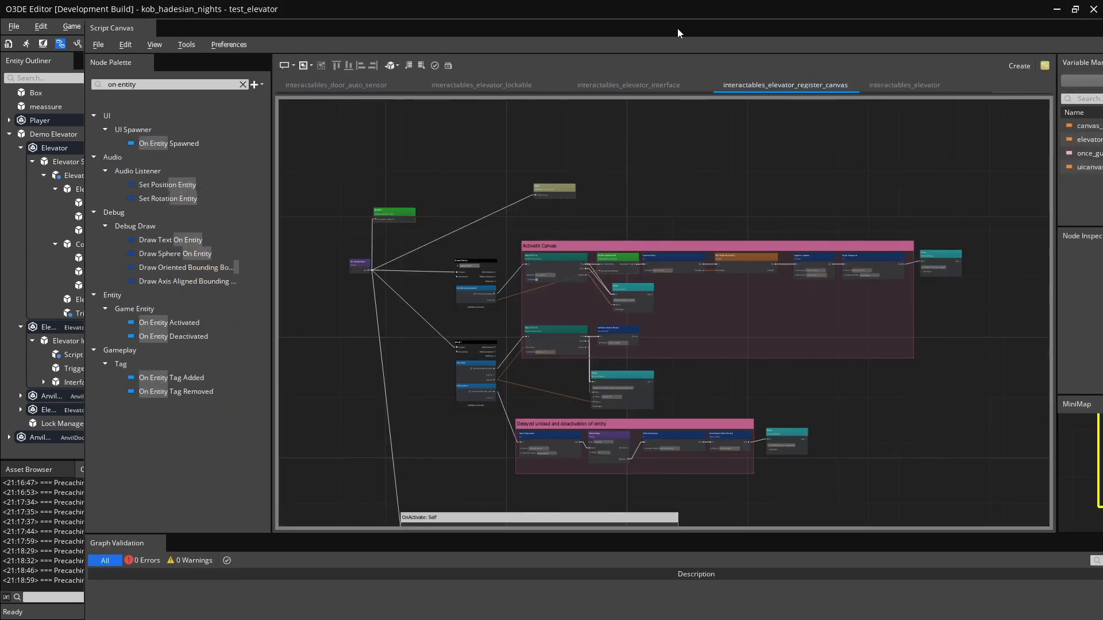
pyautogui.doubleClick(677, 29)
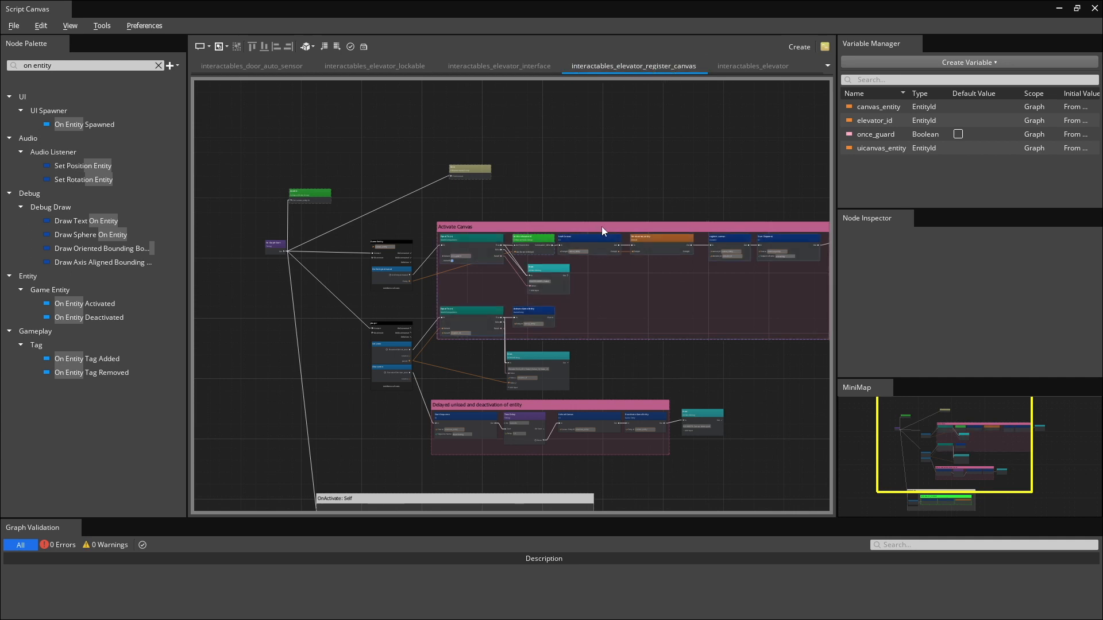
pyautogui.moveTo(737, 481); pyautogui.dragTo(716, 333, button='right')
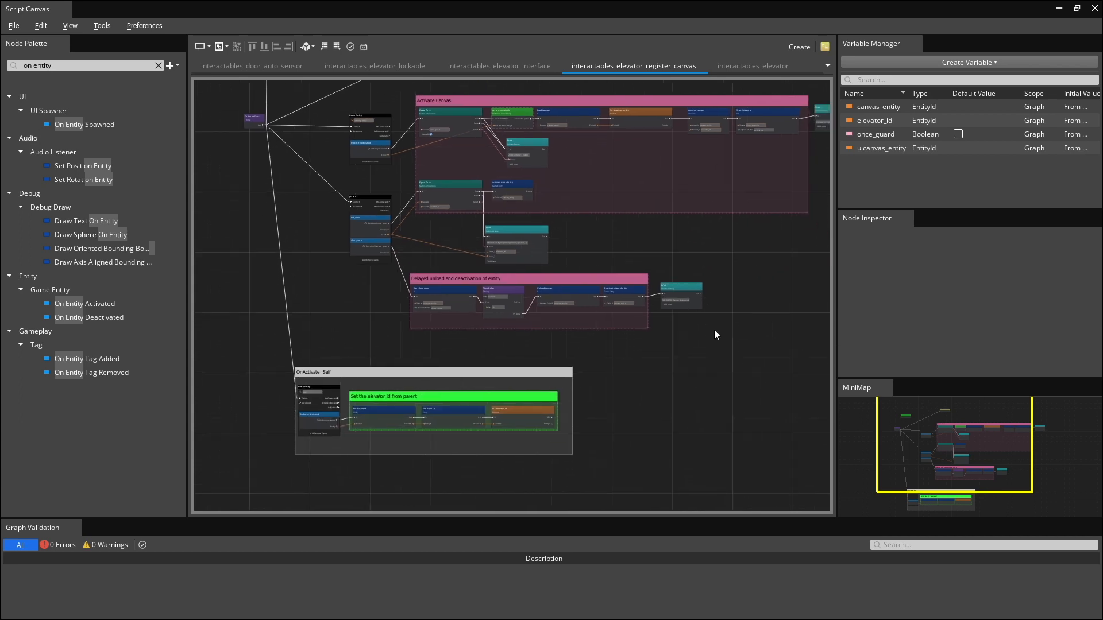
pyautogui.scroll(3, 549, 204)
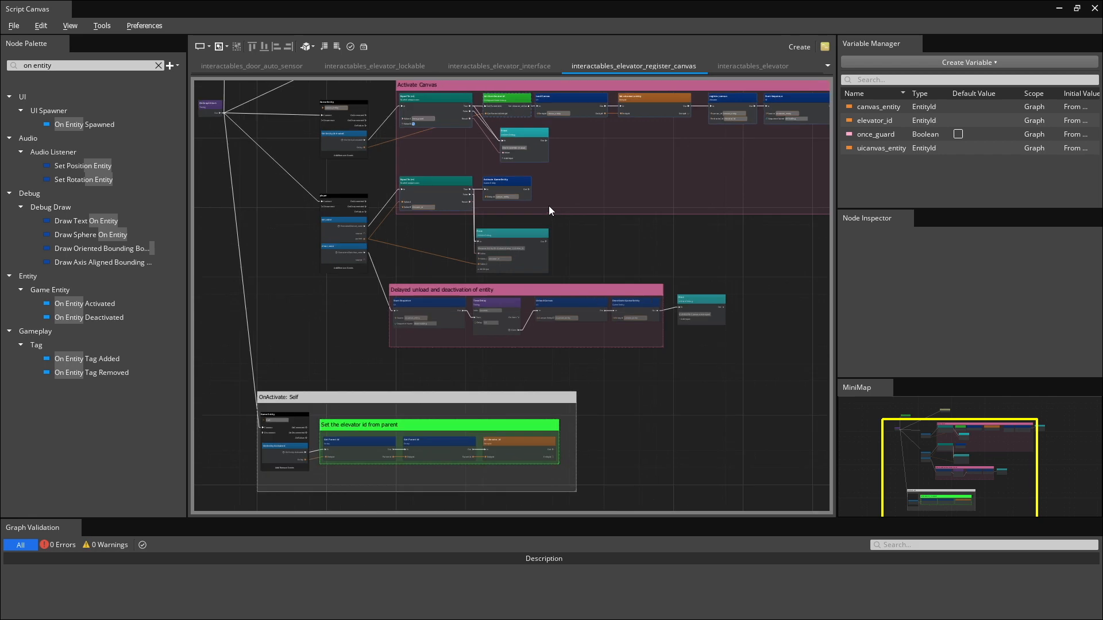
pyautogui.scroll(3, 553, 362)
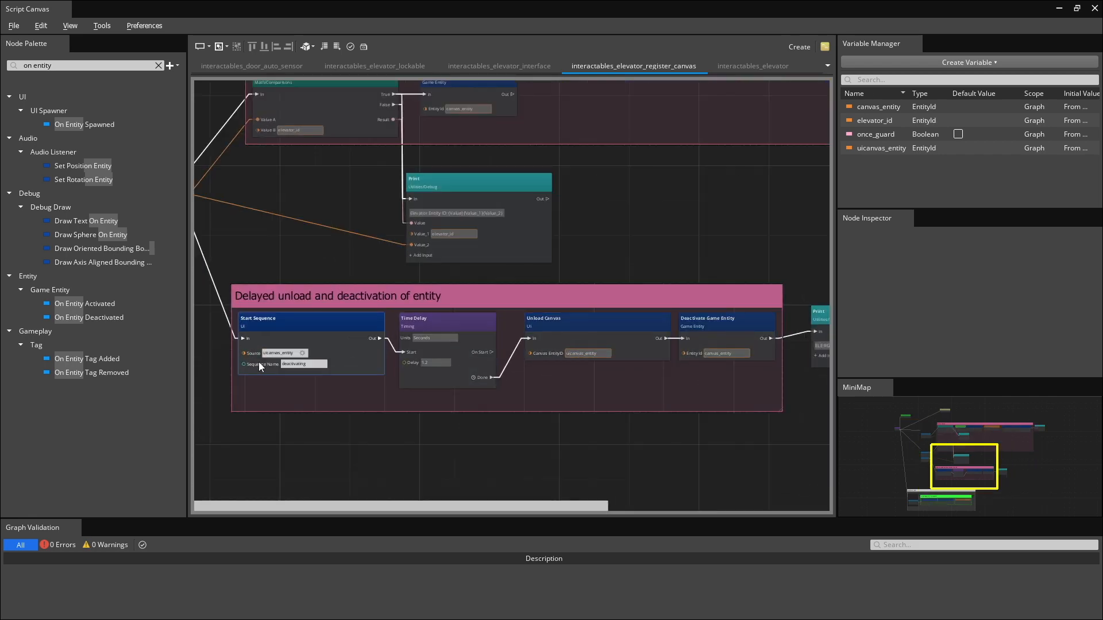
pyautogui.scroll(4, 271, 362)
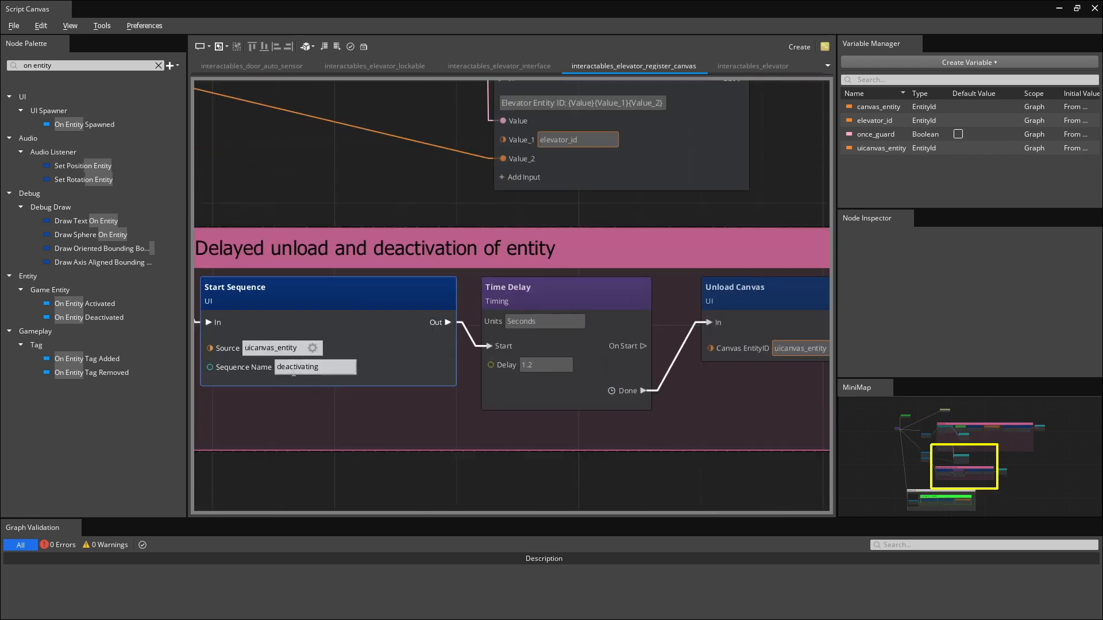
# Trace the Activate Canvas group from the elevator id node through Load Canvas and register_canvas to its Start Sequence node.
pyautogui.moveTo(509, 166); pyautogui.dragTo(510, 357, button='middle')
pyautogui.moveTo(632, 177); pyautogui.dragTo(600, 334, button='middle')
pyautogui.moveTo(681, 273); pyautogui.dragTo(474, 464, button='middle')
pyautogui.scroll(-1, 746, 231)
pyautogui.moveTo(746, 231); pyautogui.dragTo(631, 290, button='middle')
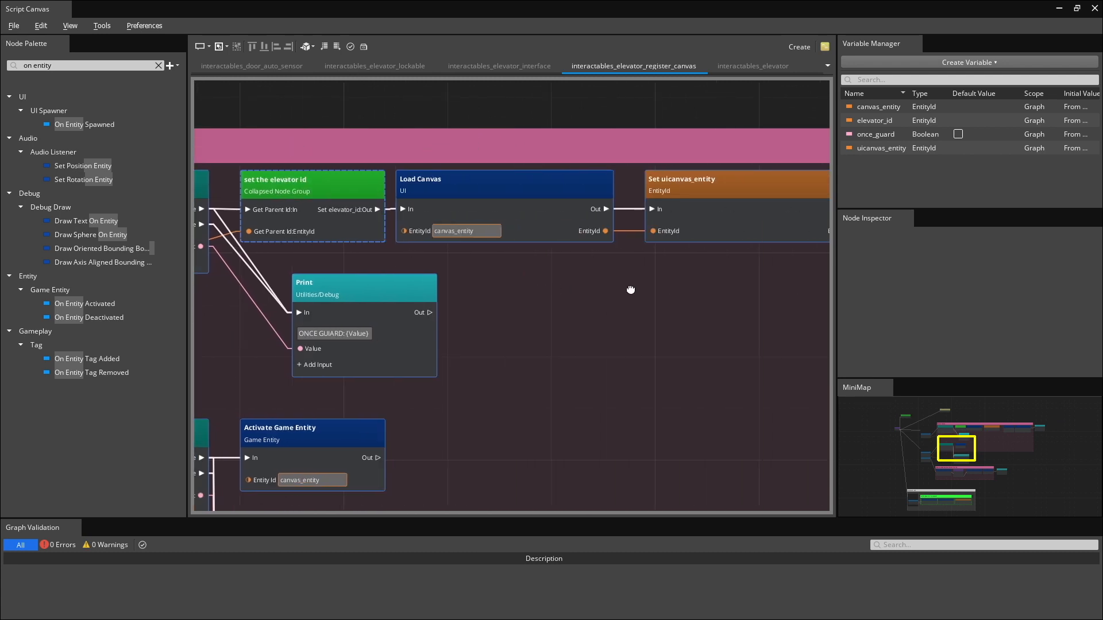
pyautogui.moveTo(628, 291); pyautogui.dragTo(422, 291, button='middle')
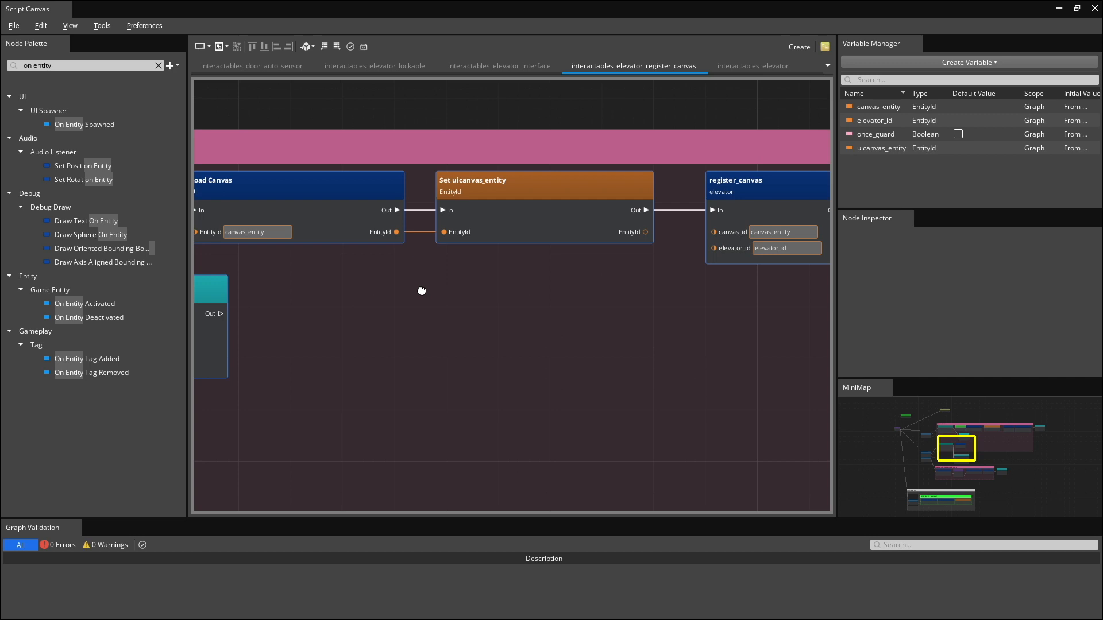
pyautogui.moveTo(751, 295); pyautogui.dragTo(537, 293, button='middle')
pyautogui.moveTo(726, 295); pyautogui.dragTo(460, 278, button='middle')
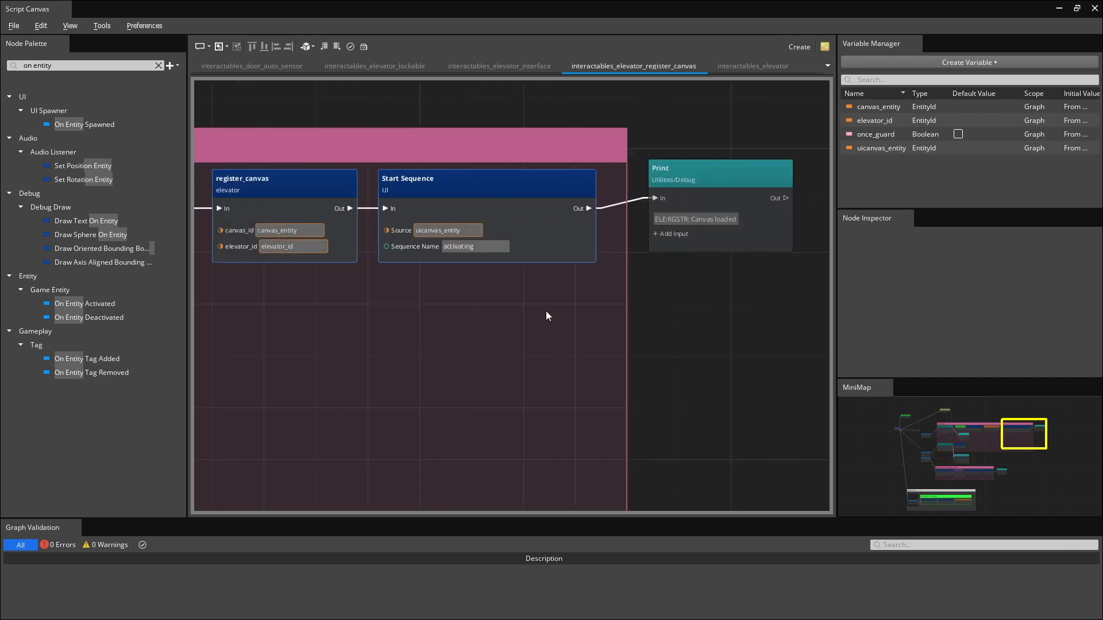
# Examine the OnActivate: Self group that sets the elevator id from the parent entity.
pyautogui.scroll(-8, 546, 316)
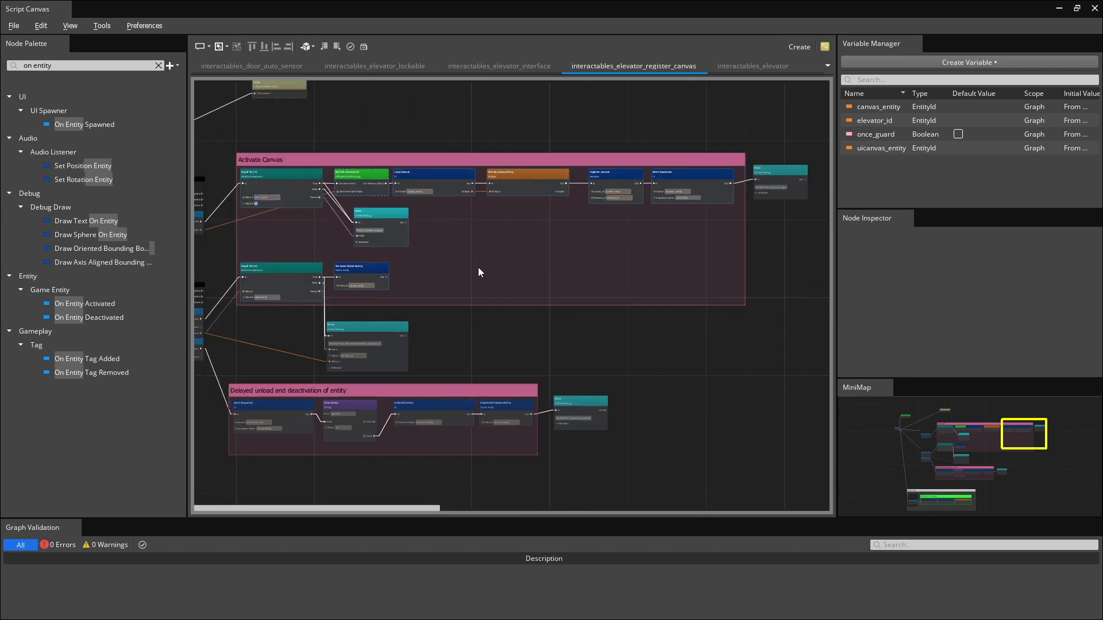
pyautogui.moveTo(478, 272); pyautogui.dragTo(709, 183, button='middle')
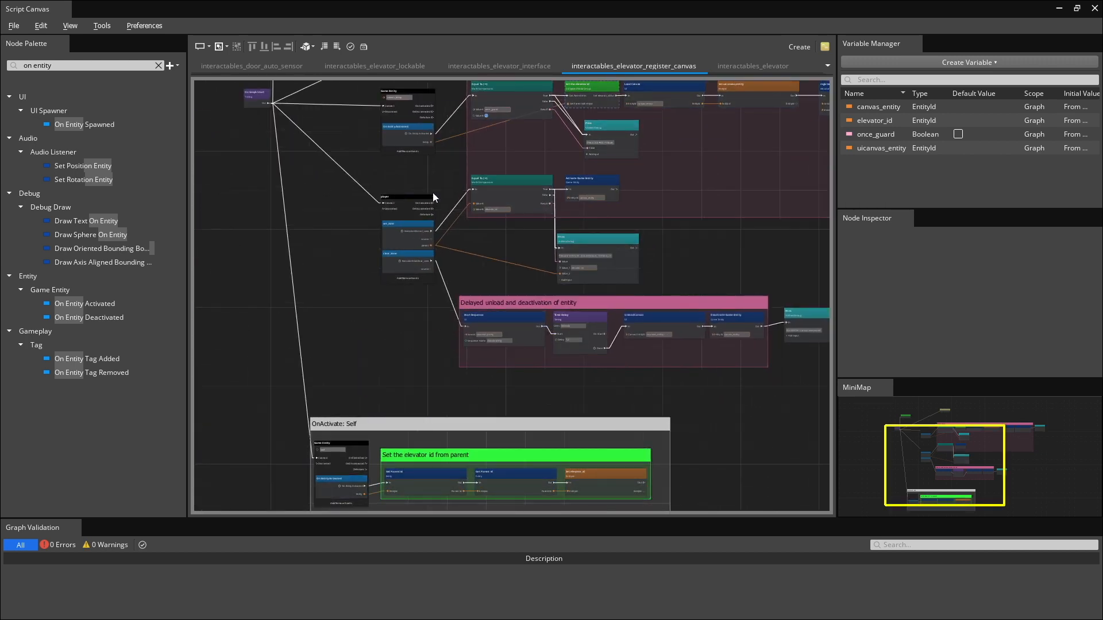
pyautogui.moveTo(459, 429); pyautogui.dragTo(576, 249, button='middle')
pyautogui.scroll(5, 499, 256)
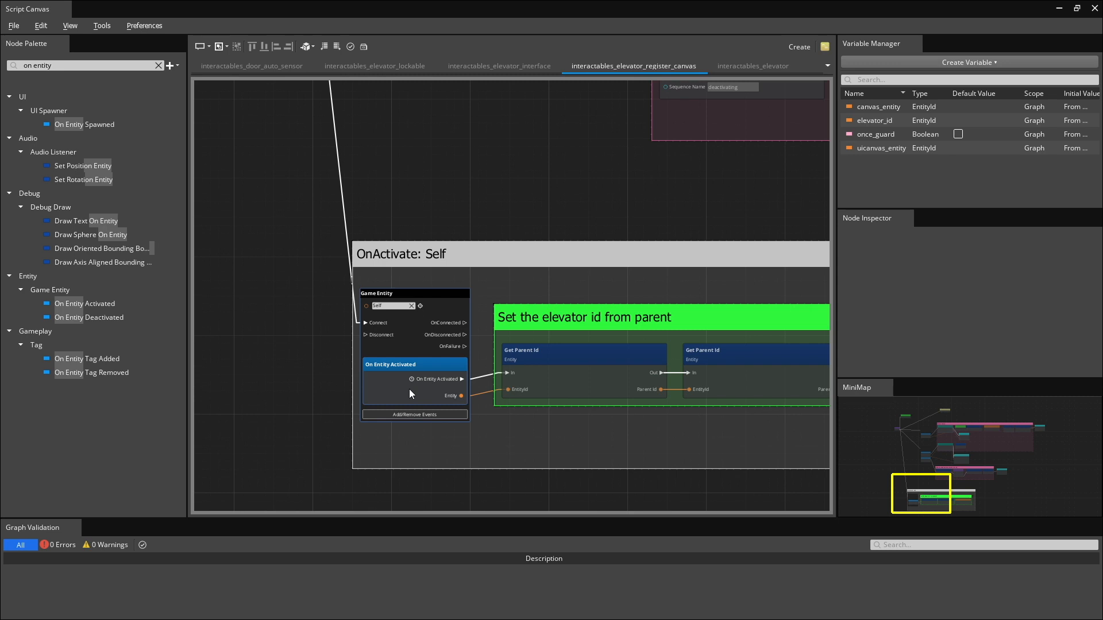
pyautogui.moveTo(791, 389); pyautogui.dragTo(511, 387, button='middle')
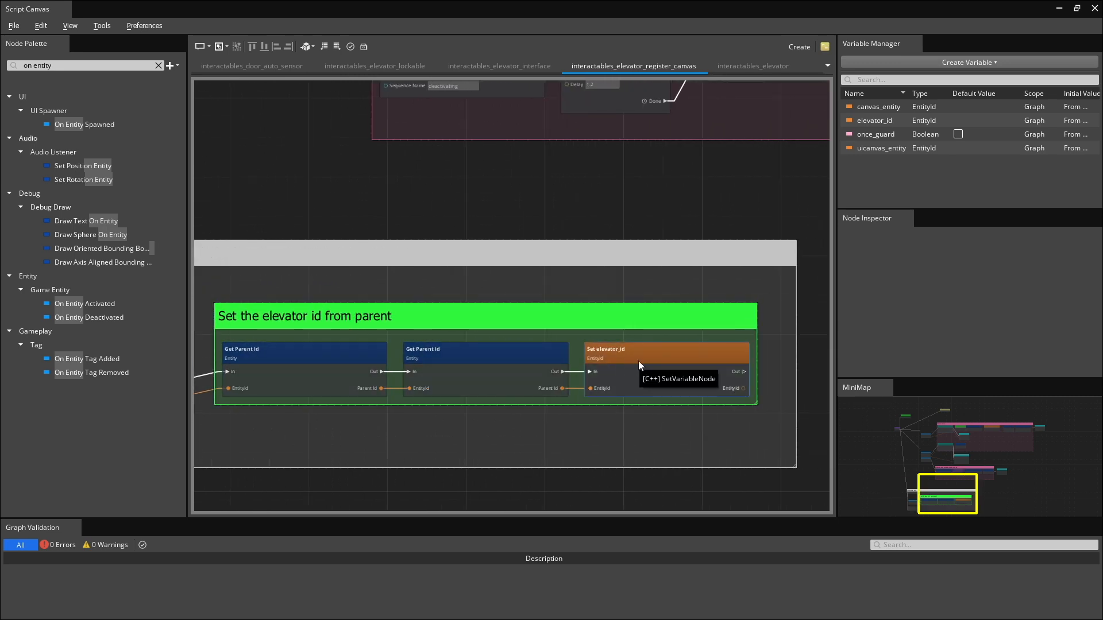
# Inspect the player node's zone events and the properties of the canvas_entity variable.
pyautogui.scroll(-3, 323, 161)
pyautogui.moveTo(391, 242); pyautogui.dragTo(451, 426, button='middle')
pyautogui.scroll(3, 435, 293)
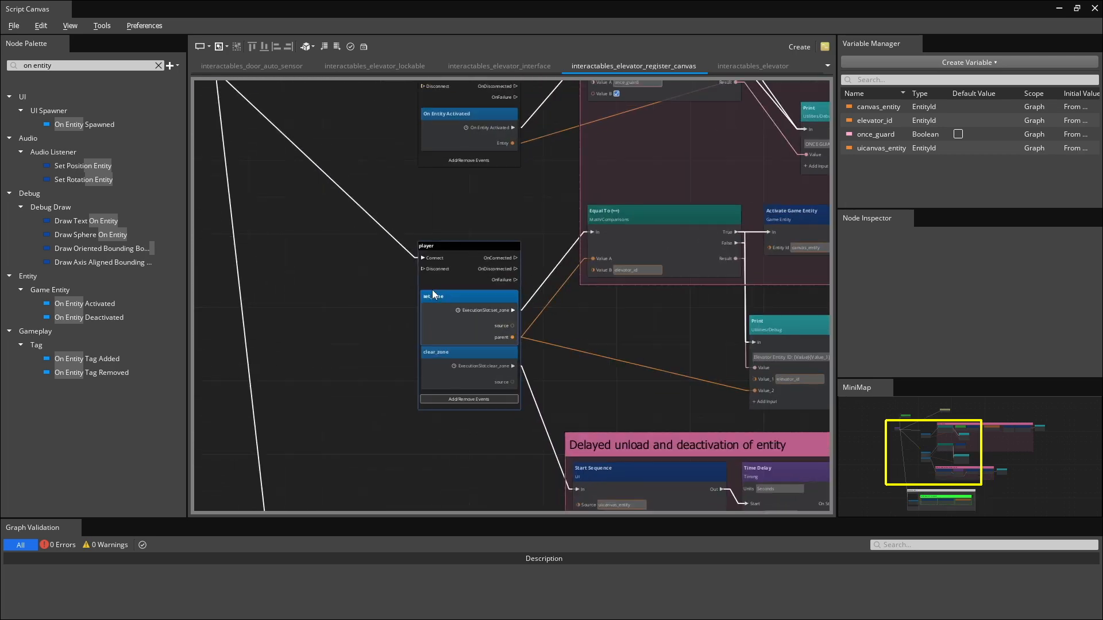
pyautogui.click(884, 108)
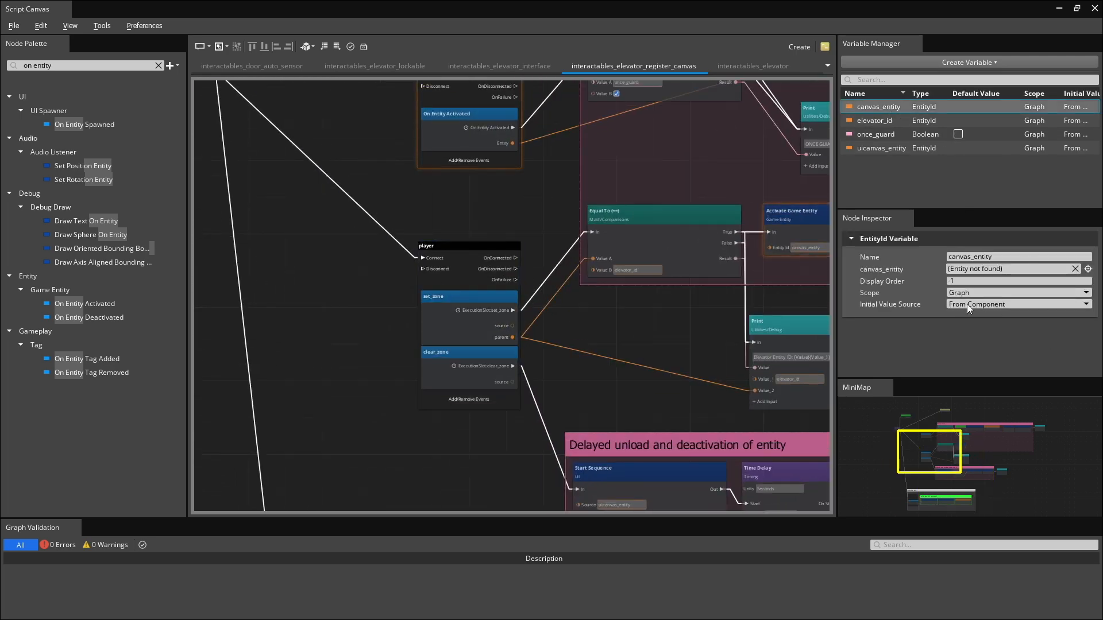
# Follow the graph from the canvas_entity activation event through canvas loading to the Unload Canvas and Deactivate Game Entity nodes.
pyautogui.moveTo(394, 192); pyautogui.dragTo(378, 256, button='middle')
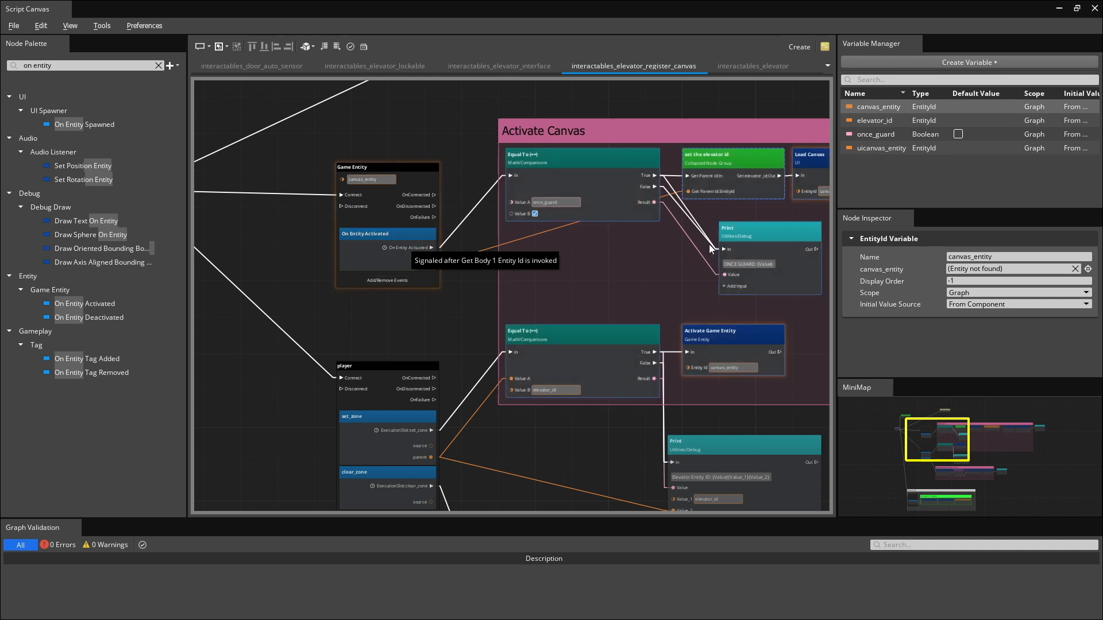
pyautogui.moveTo(578, 149); pyautogui.dragTo(379, 147, button='middle')
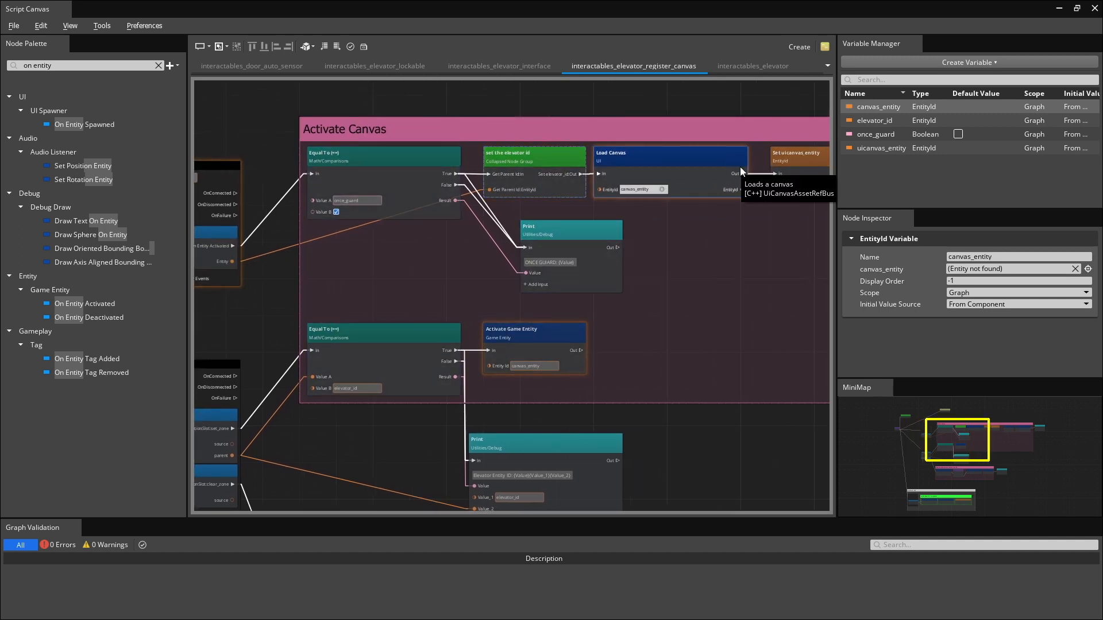
pyautogui.moveTo(756, 215); pyautogui.dragTo(647, 203, button='middle')
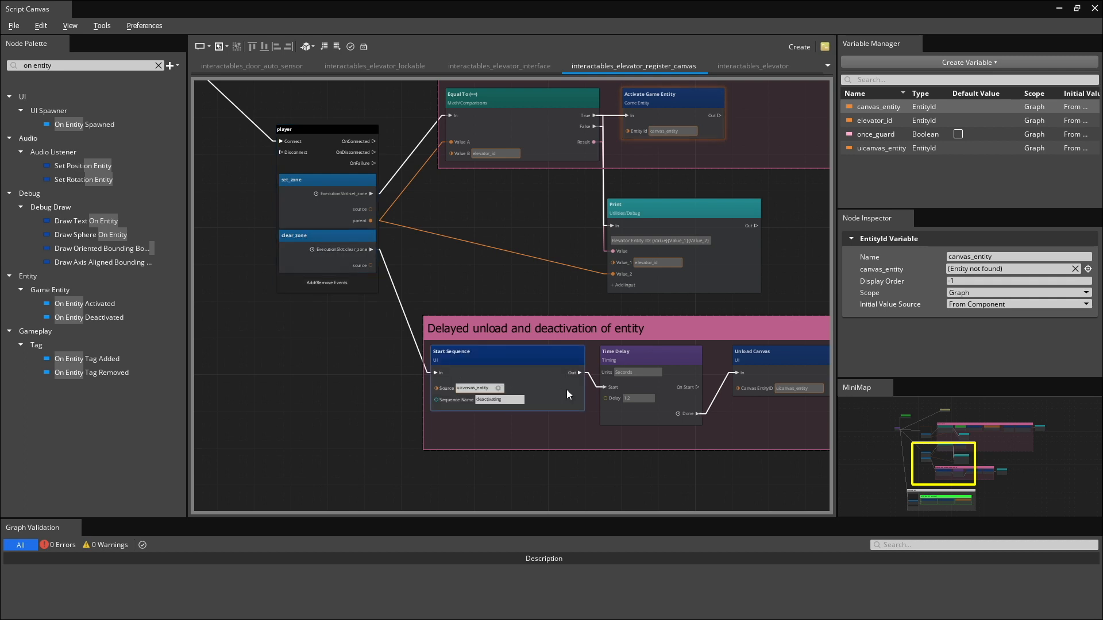
pyautogui.moveTo(755, 376); pyautogui.dragTo(594, 330, button='middle')
pyautogui.moveTo(729, 314); pyautogui.dragTo(501, 317, button='middle')
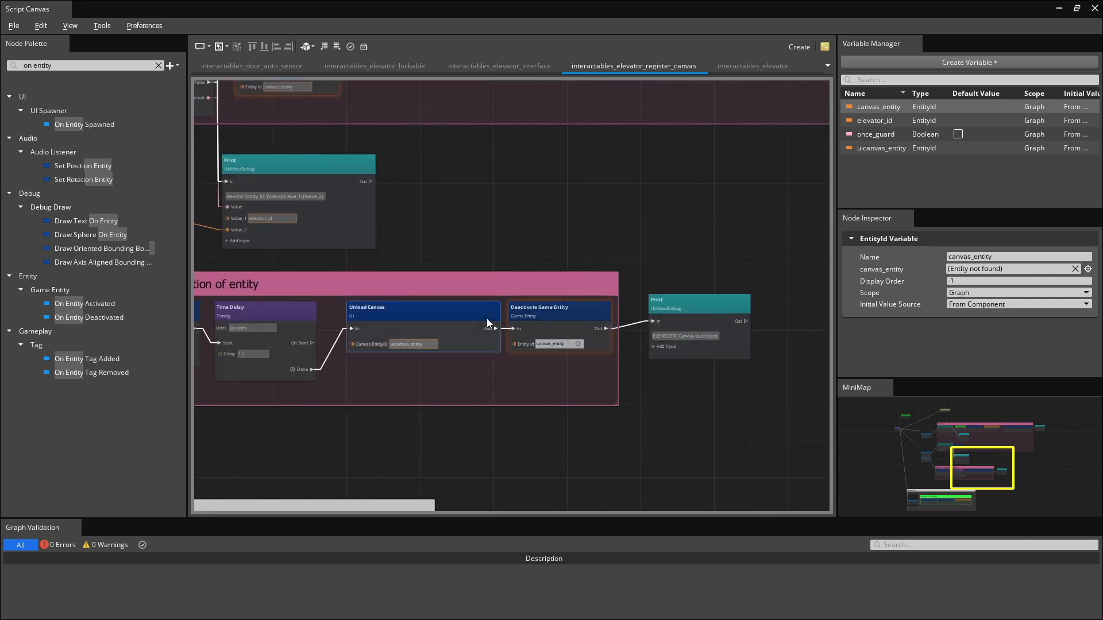
# Expand the collapsed Once node group above the Activate Canvas group to reveal the nodes inside it.
pyautogui.moveTo(340, 136); pyautogui.dragTo(709, 354, button='middle')
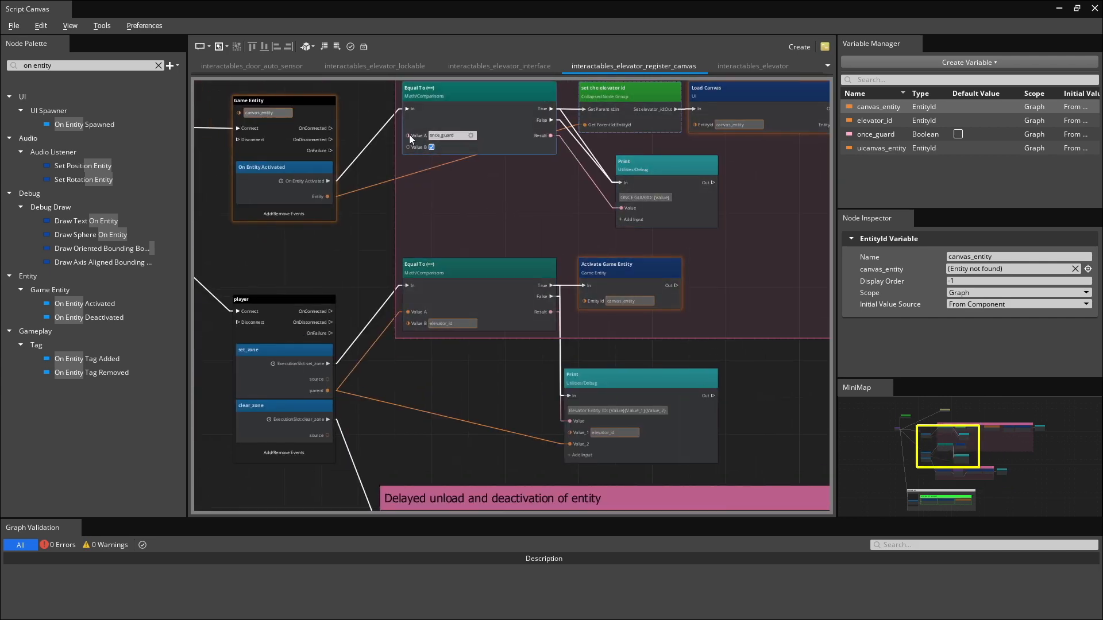
pyautogui.moveTo(409, 134); pyautogui.dragTo(526, 378, button='middle')
pyautogui.moveTo(561, 159); pyautogui.dragTo(502, 143)
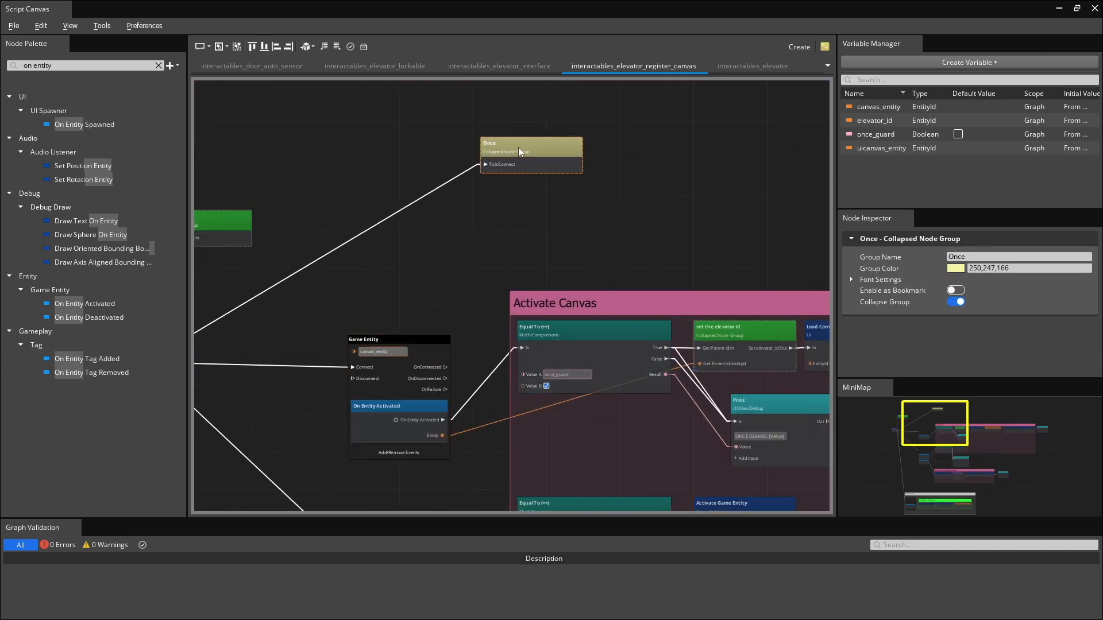
pyautogui.doubleClick(518, 147)
pyautogui.scroll(-3, 533, 164)
pyautogui.moveTo(571, 185); pyautogui.dragTo(556, 229, button='middle')
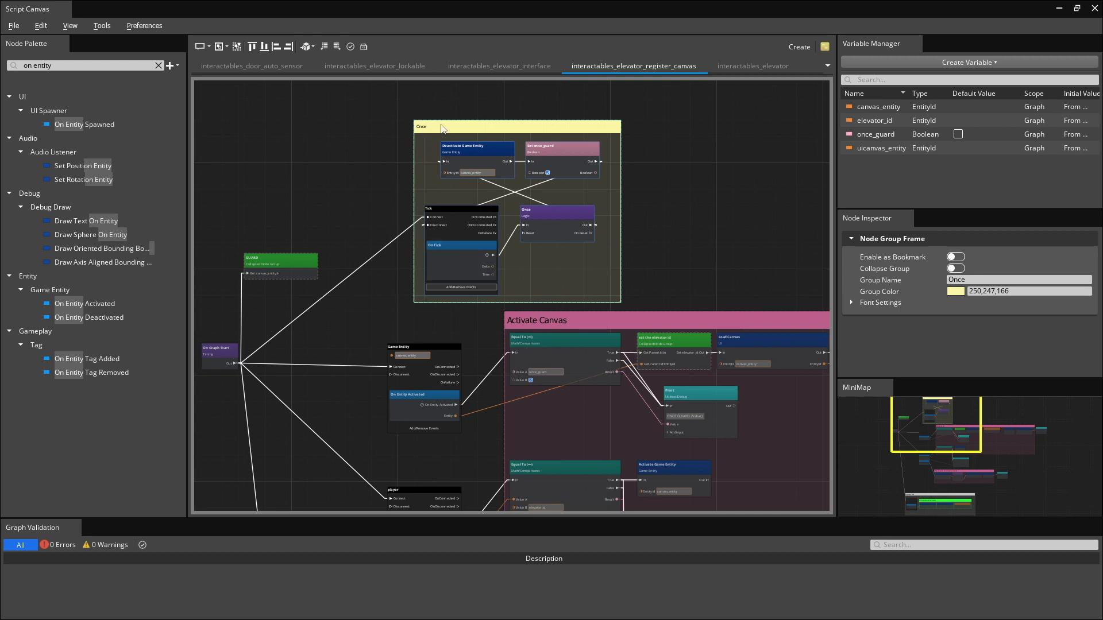
# Inspect the Once group's font settings and the deactivation and once_guard nodes it contains.
pyautogui.click(852, 303)
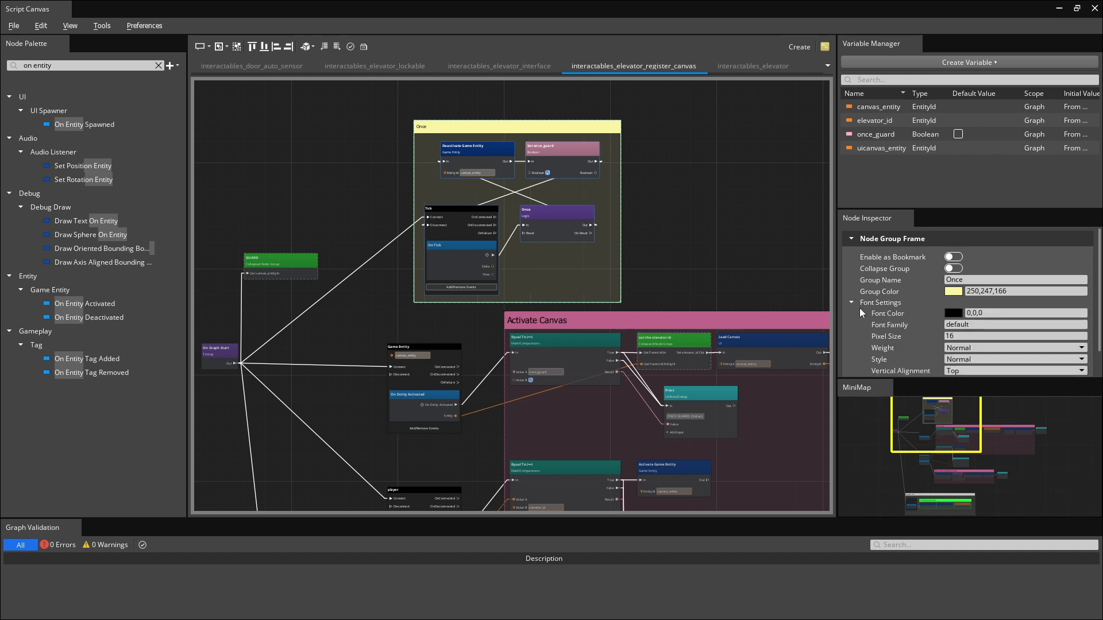
pyautogui.click(760, 293)
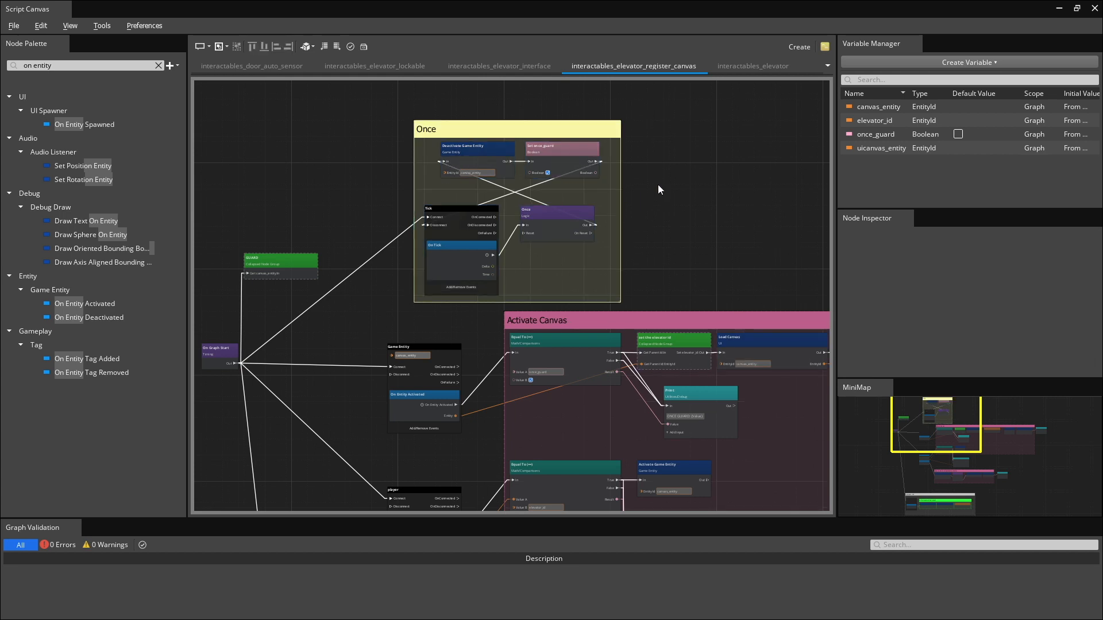
pyautogui.click(584, 119)
pyautogui.click(607, 137)
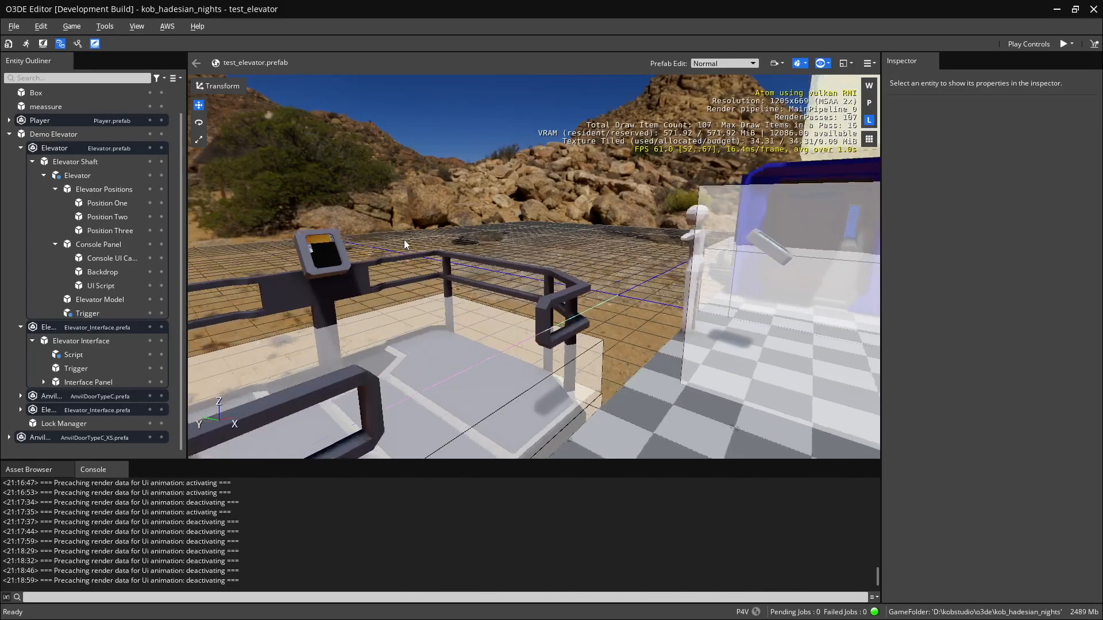
# Switch to the O3DE Editor and inspect the elevator console's Backdrop, hiding and showing the console UI canvas entity to compare.
pyautogui.moveTo(275, 253); pyautogui.dragTo(484, 278, button='middle')
pyautogui.scroll(4, 411, 267)
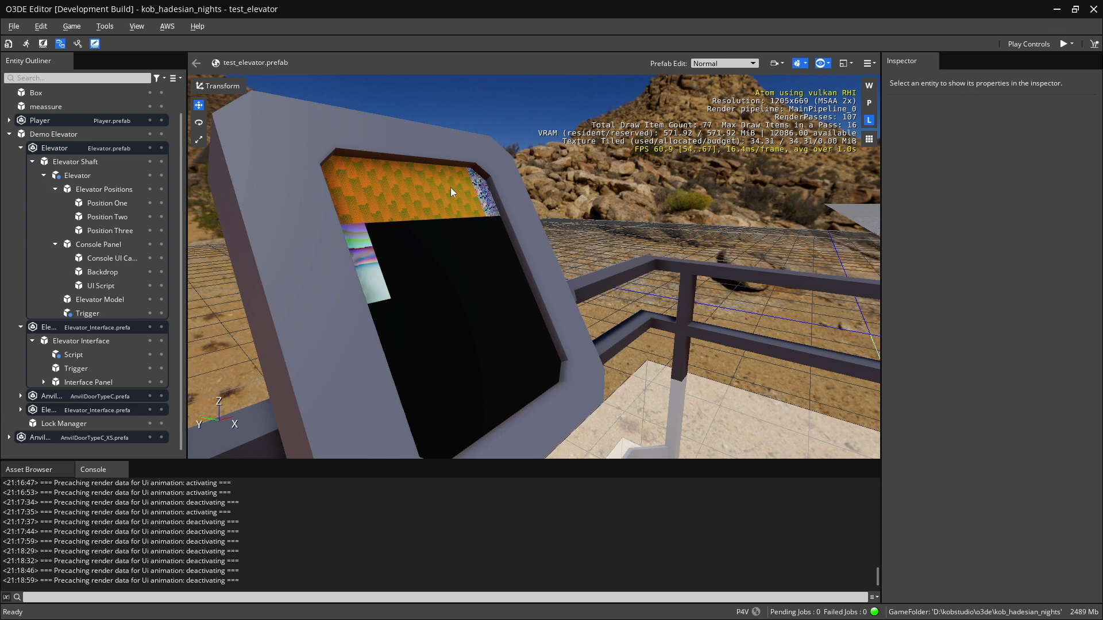
pyautogui.click(89, 274)
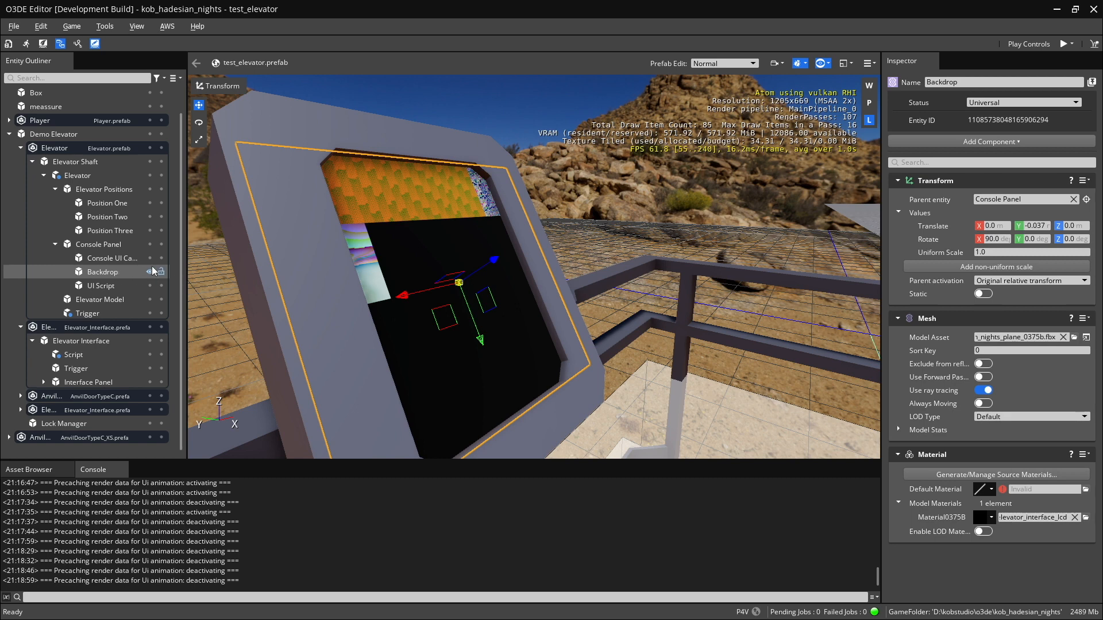
pyautogui.click(150, 259)
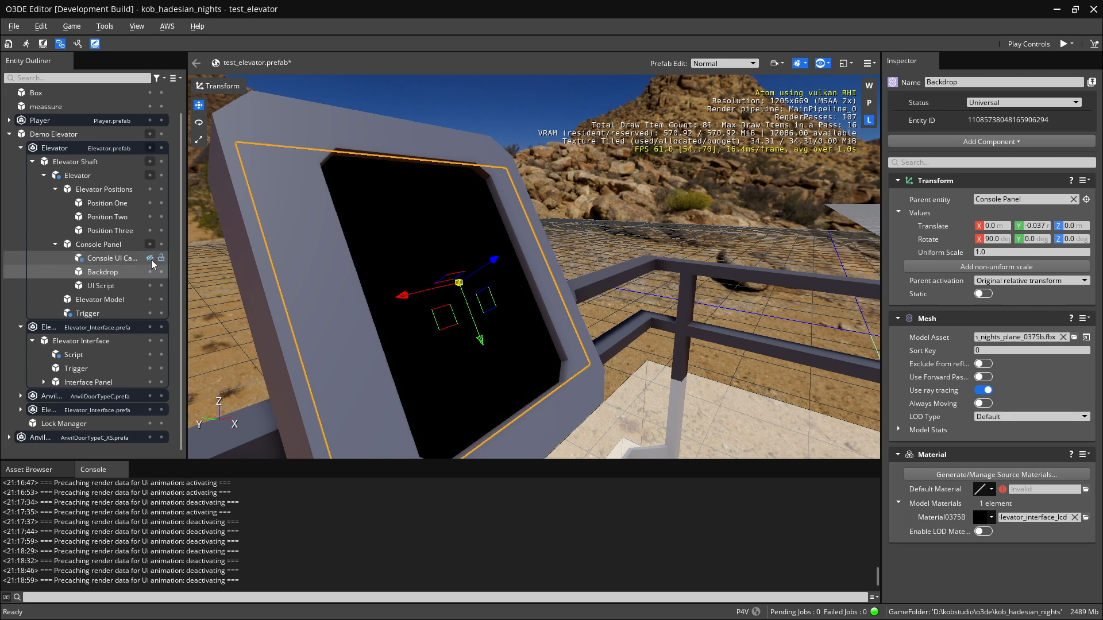
pyautogui.click(150, 259)
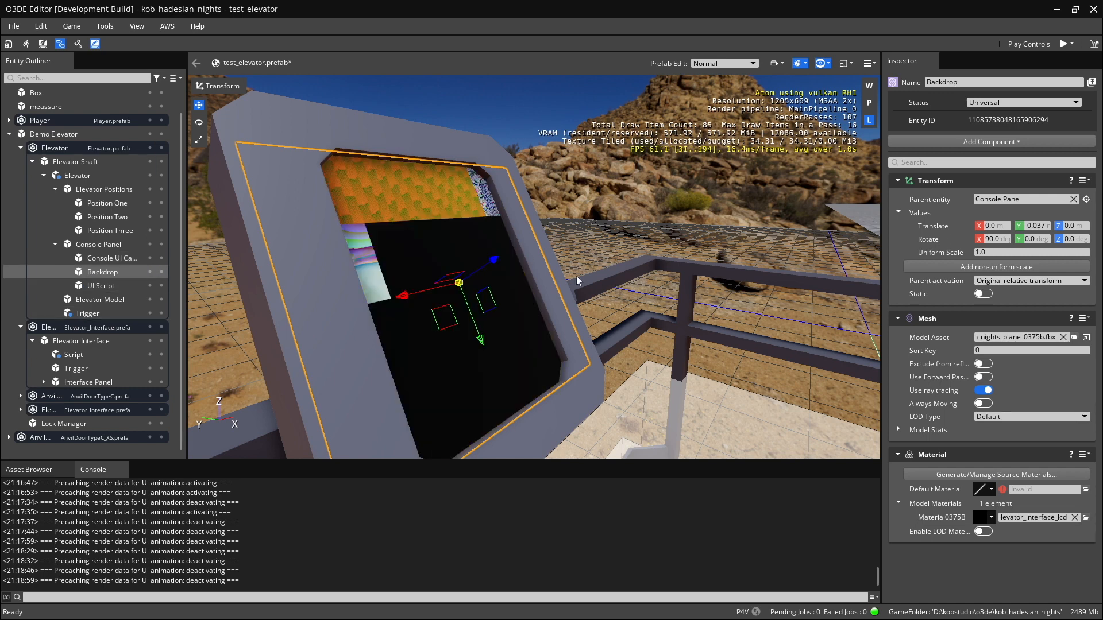
pyautogui.click(719, 216)
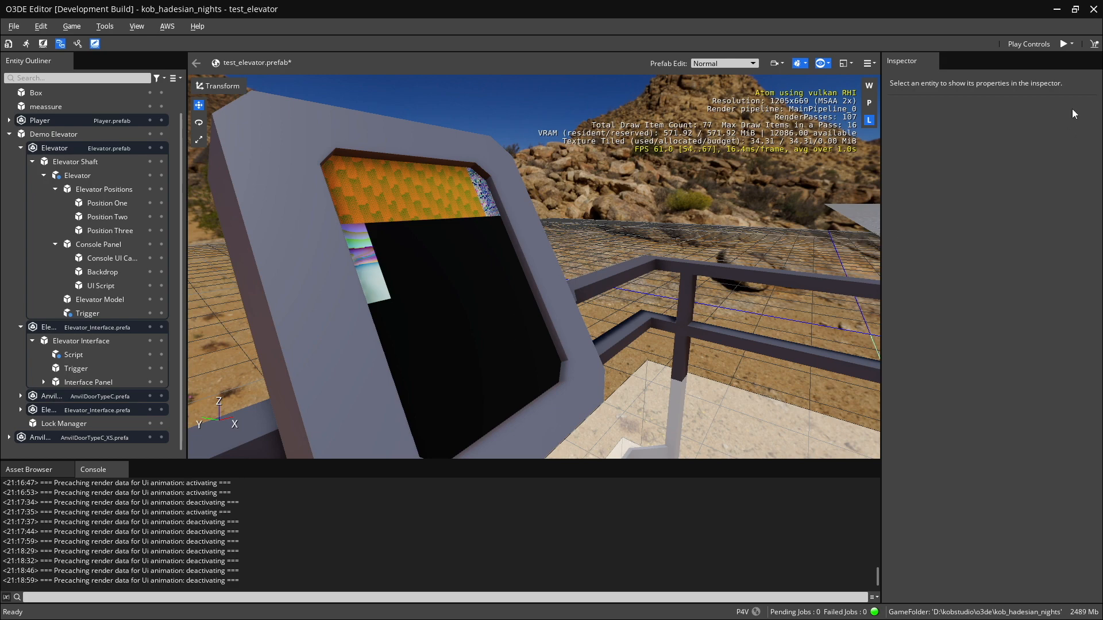
# Run the game and walk the player onto the elevator up to its console panel to test canvas activation.
pyautogui.click(1063, 44)
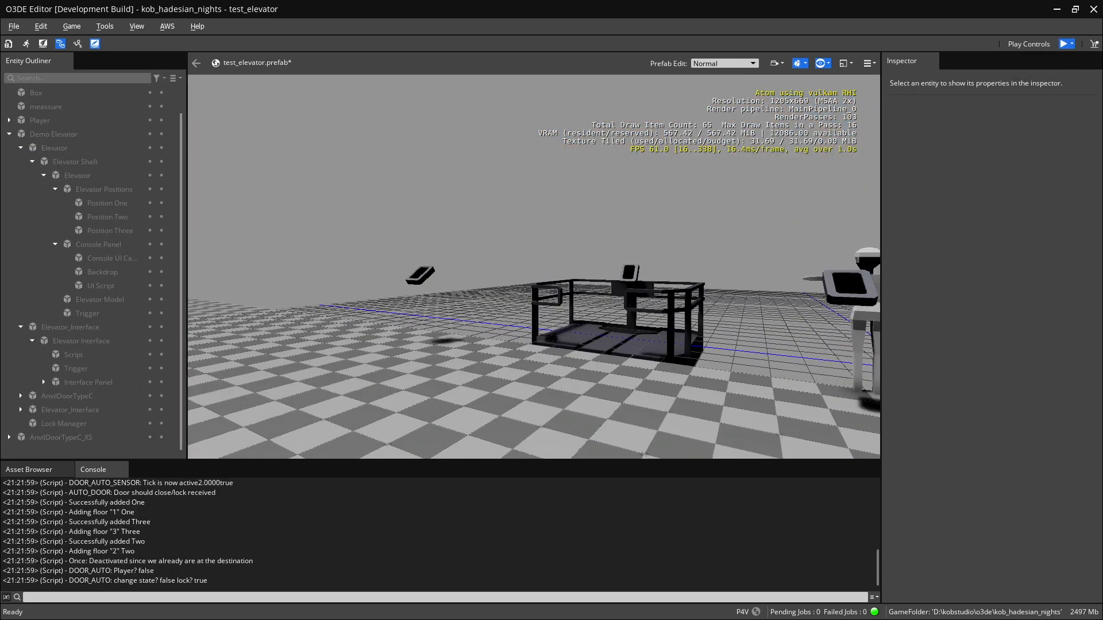
pyautogui.press('w')
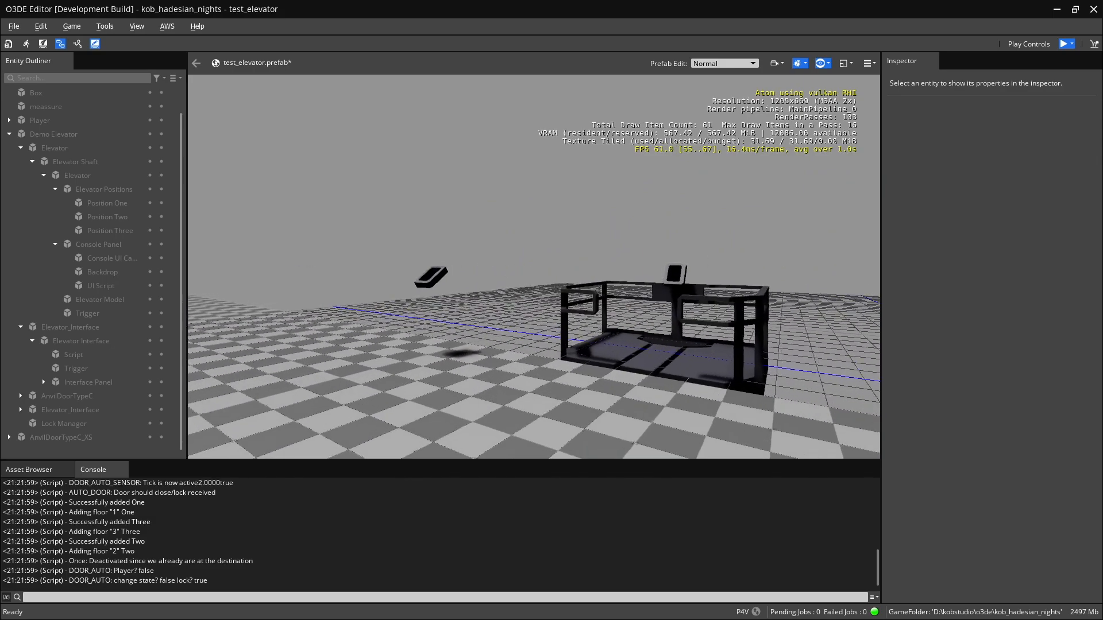
pyautogui.press('w')
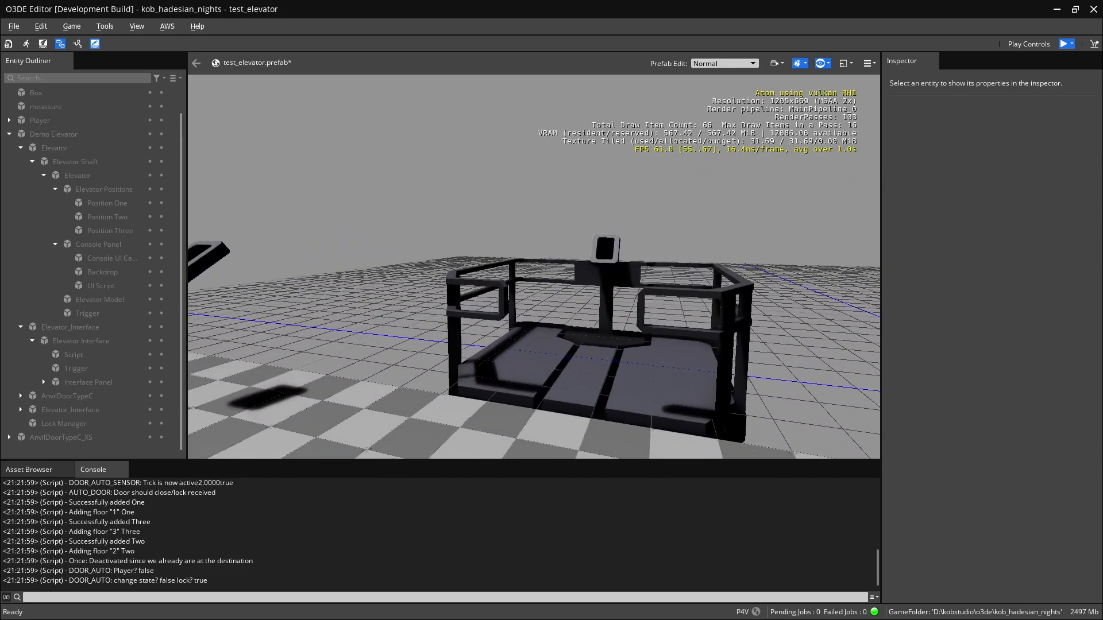
pyautogui.press('w')
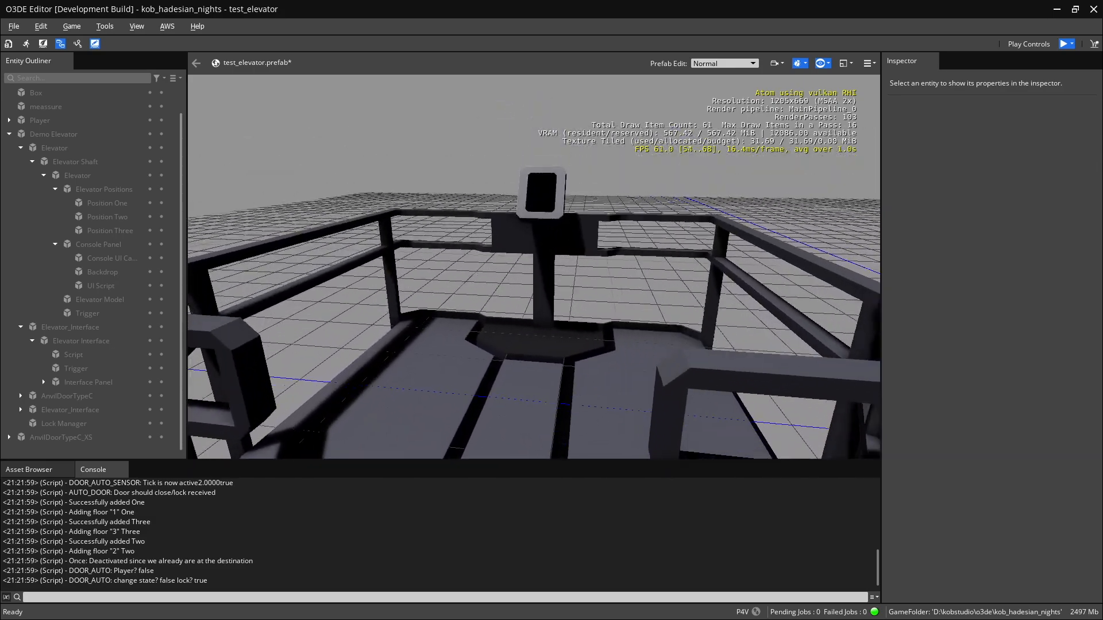
pyautogui.press('w')
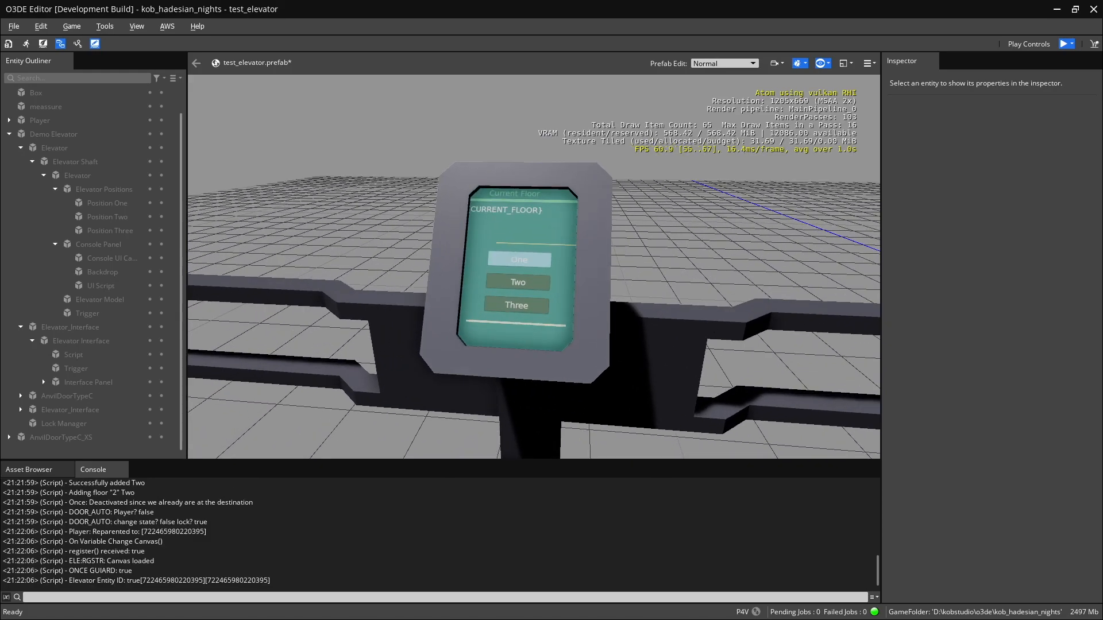
# Back the player off the elevator platform and move around its edge to test the canvas deactivation.
pyautogui.press('s')
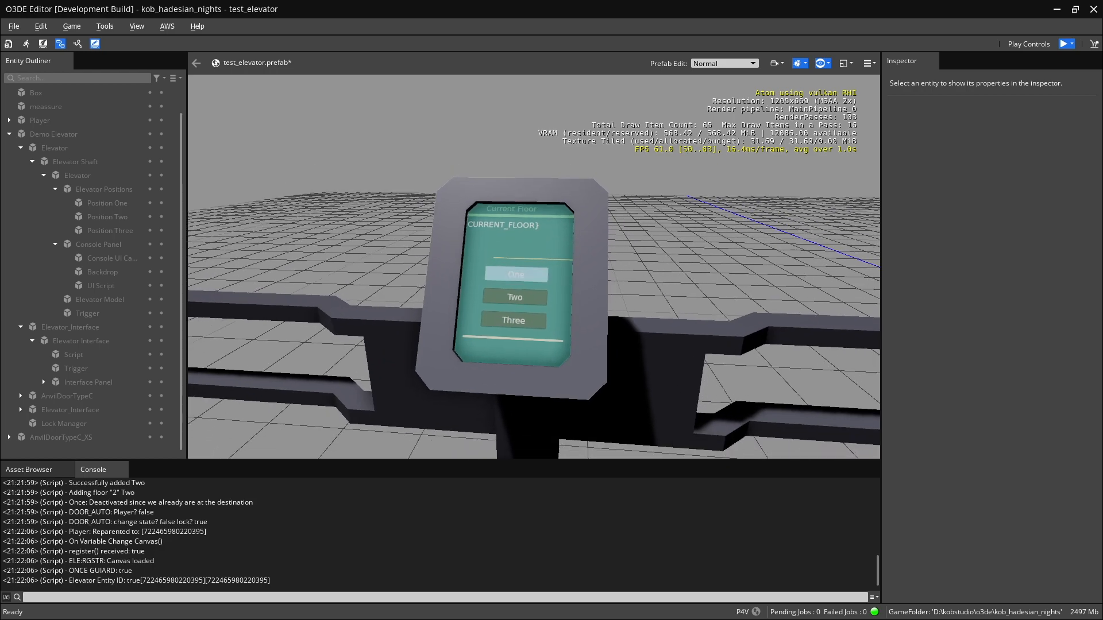
pyautogui.press('s')
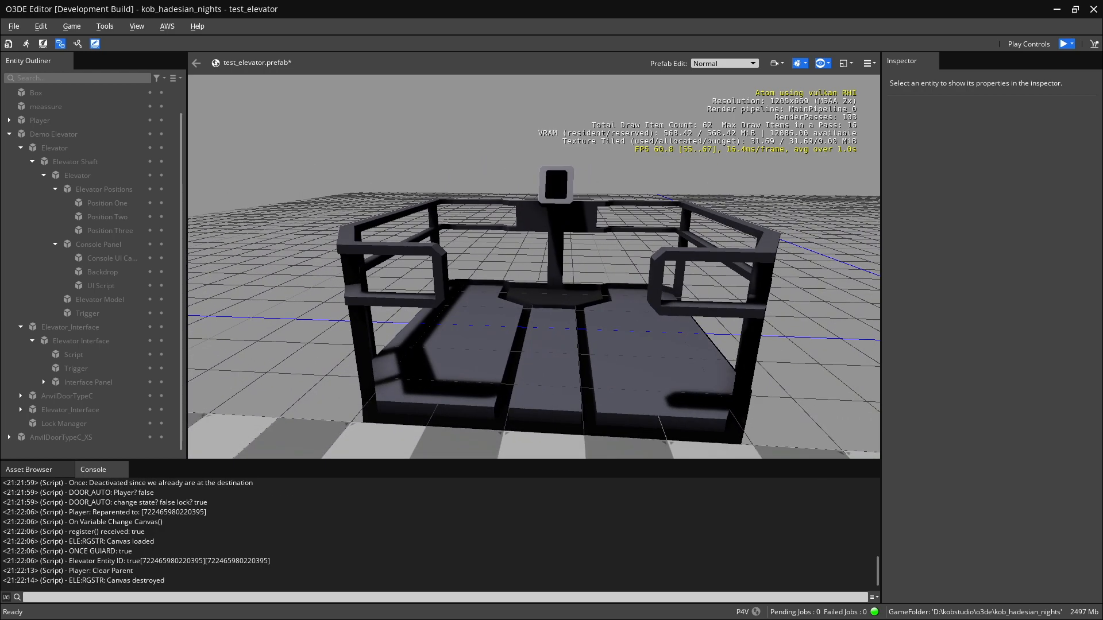
pyautogui.press('w')
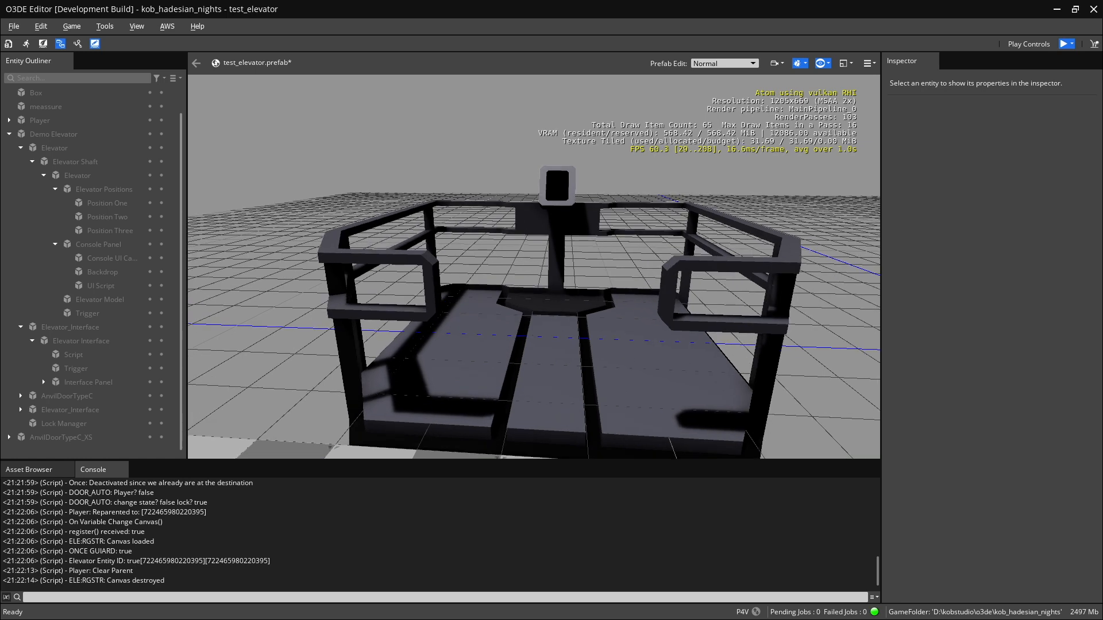
pyautogui.press('s')
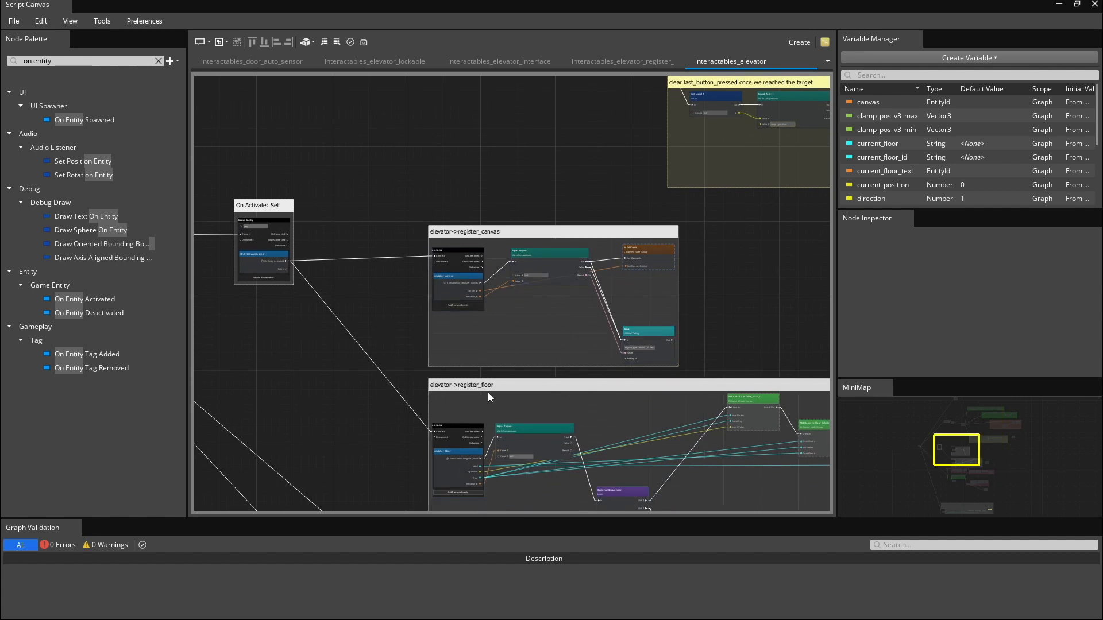
# Examine the elevator->register_canvas and elevator->register_floor groups in the interactables_elevator Script Canvas graph.
pyautogui.scroll(3, 451, 299)
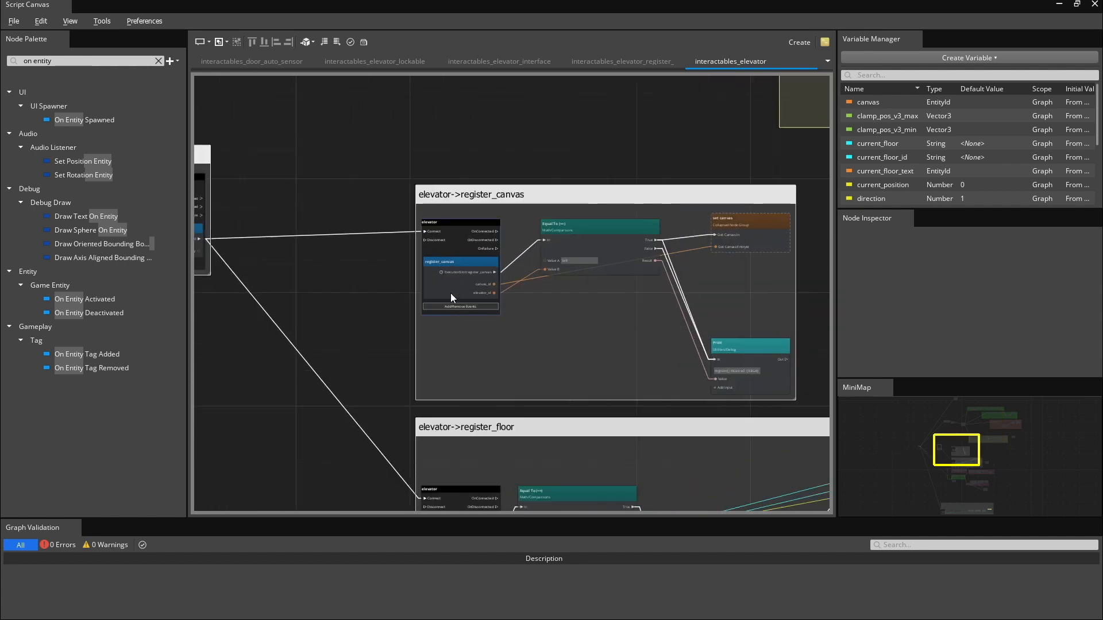
pyautogui.moveTo(719, 443); pyautogui.dragTo(705, 259, button='middle')
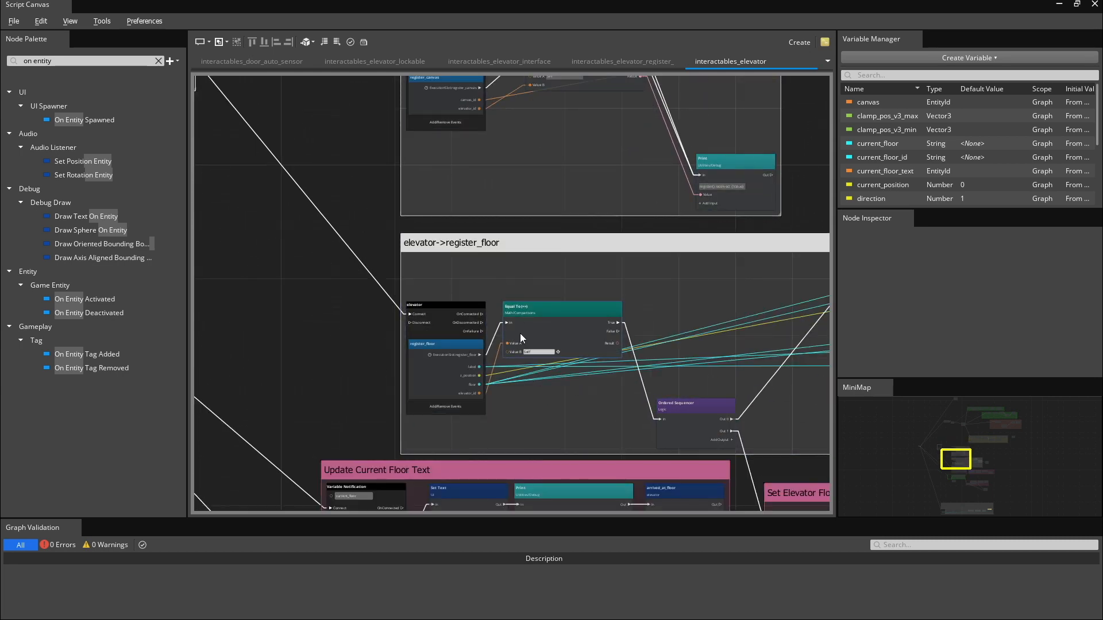
pyautogui.scroll(1, 520, 334)
# Examine how the Update Current Floor Text and Get current floor text on canvas activation groups find and set the floor text.
pyautogui.moveTo(646, 443); pyautogui.dragTo(653, 152, button='middle')
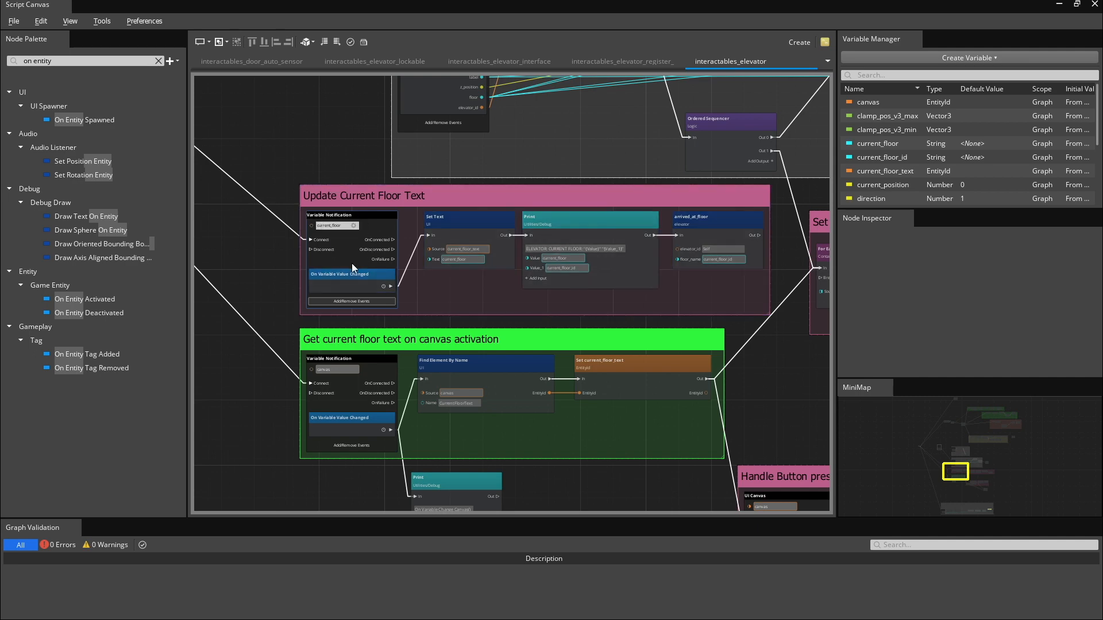
pyautogui.scroll(1, 354, 268)
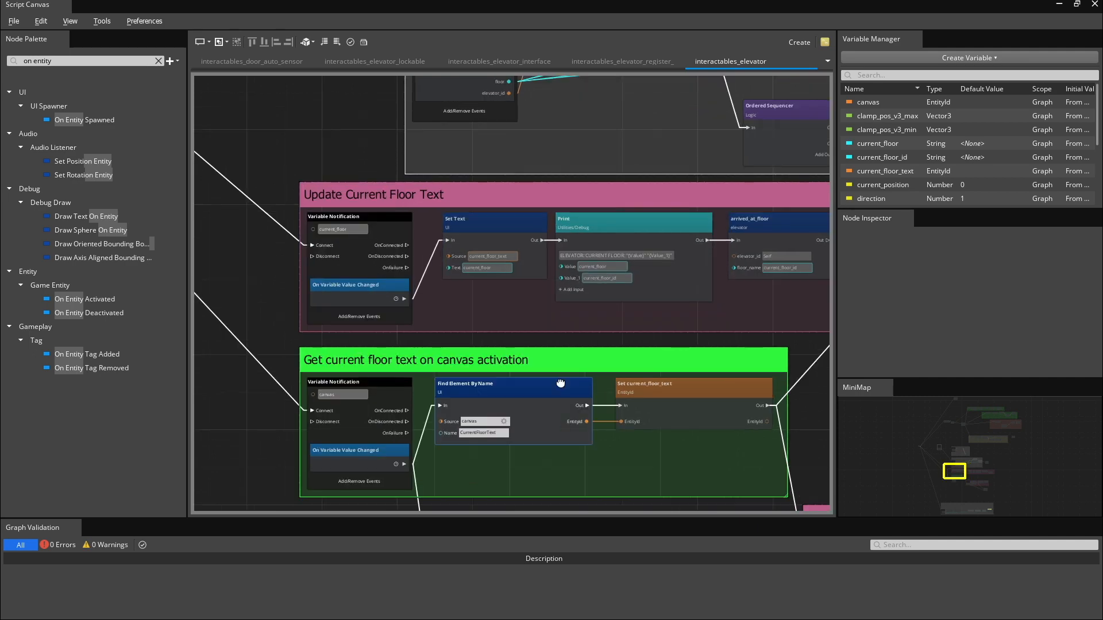
pyautogui.moveTo(559, 395); pyautogui.dragTo(500, 179, button='middle')
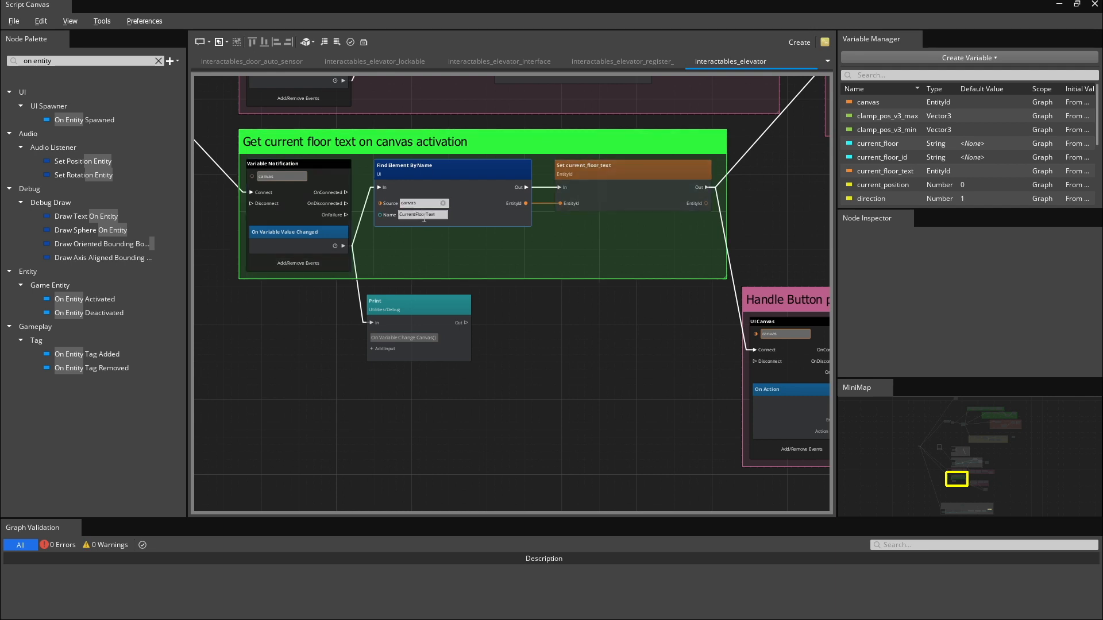
pyautogui.moveTo(428, 237); pyautogui.dragTo(436, 308, button='middle')
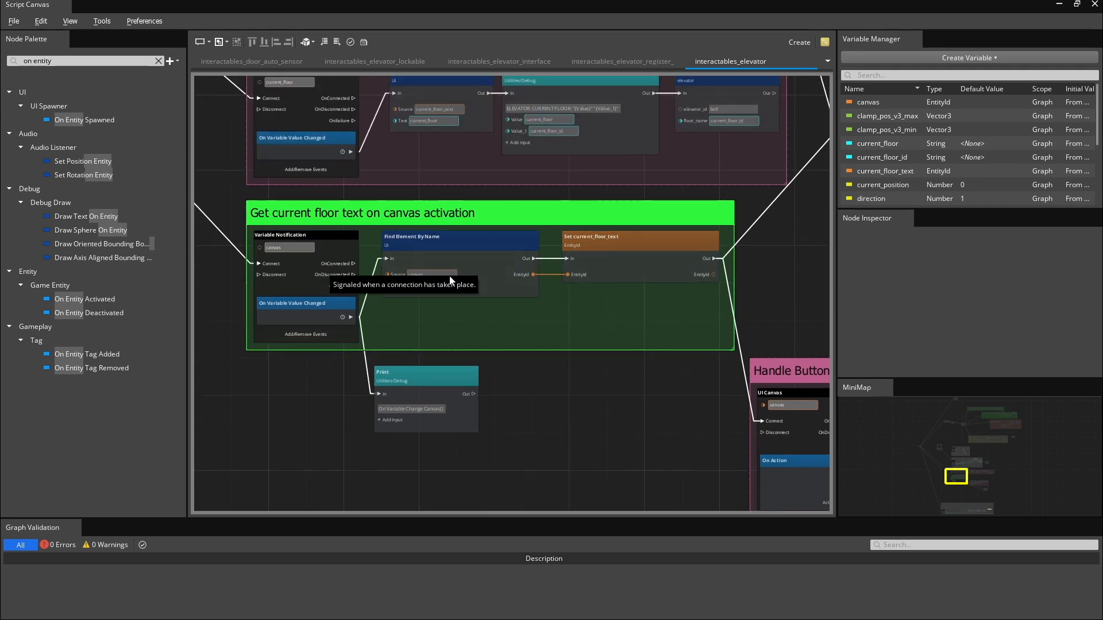
pyautogui.scroll(-1, 685, 297)
# Follow the Handle Button press event group from the UI canvas action through Contains String and Substring to call_to_floor.
pyautogui.moveTo(685, 297); pyautogui.dragTo(364, 232, button='middle')
pyautogui.scroll(-1, 580, 302)
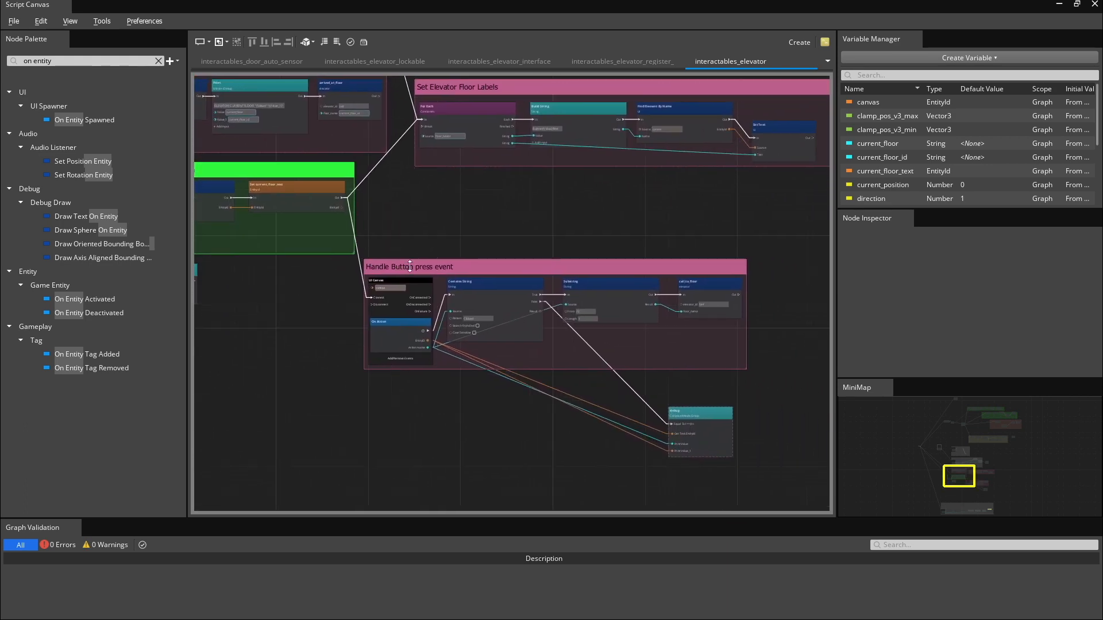
pyautogui.scroll(4, 582, 330)
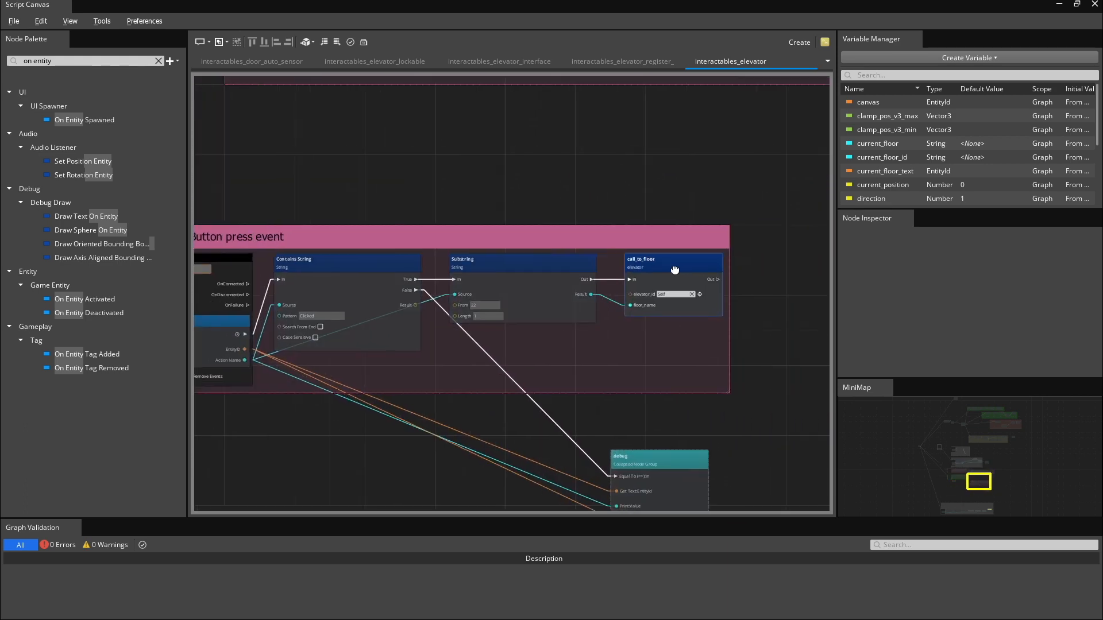